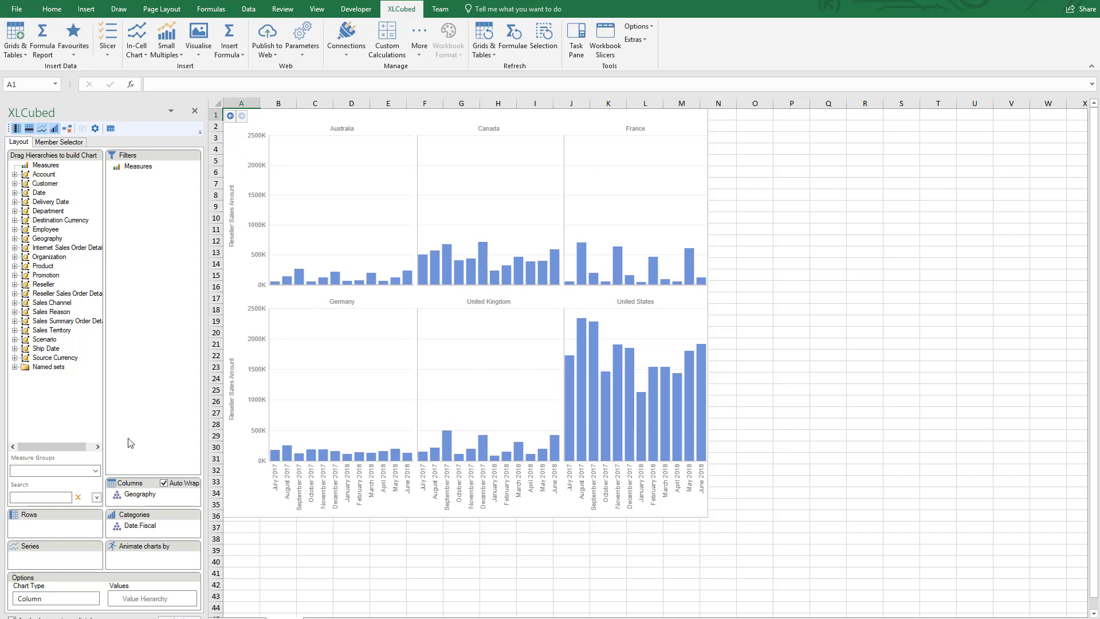
- Switch the XLCubed chart type of the country small multiples to Line > Line
{"action": "left_click", "coordinate": [64, 601]}
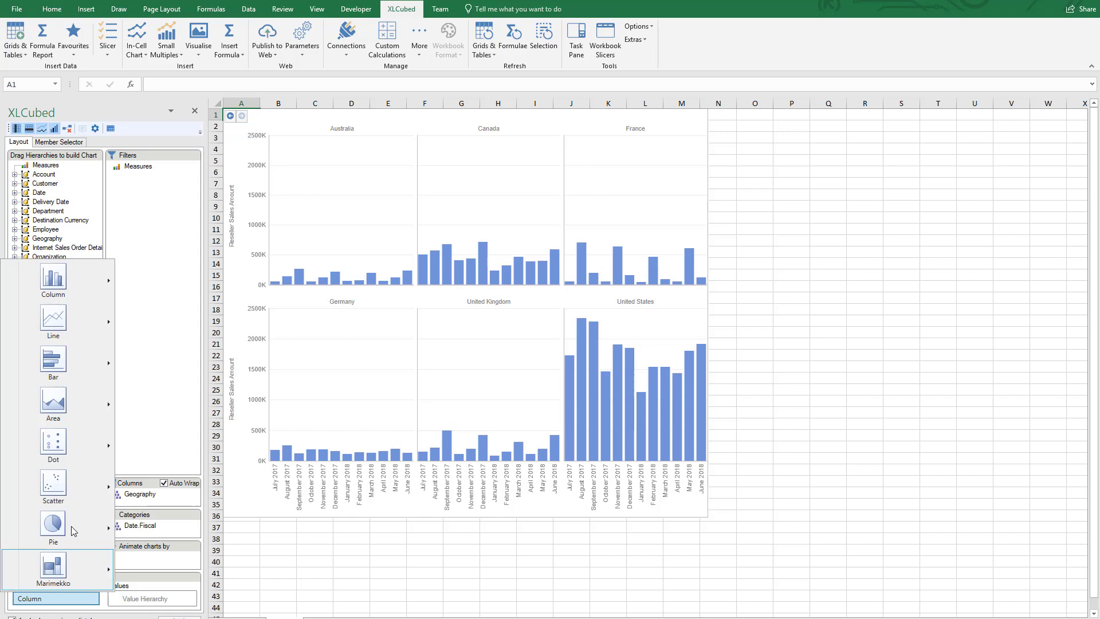
{"action": "mouse_move", "coordinate": [98, 325]}
{"action": "left_click", "coordinate": [166, 326]}
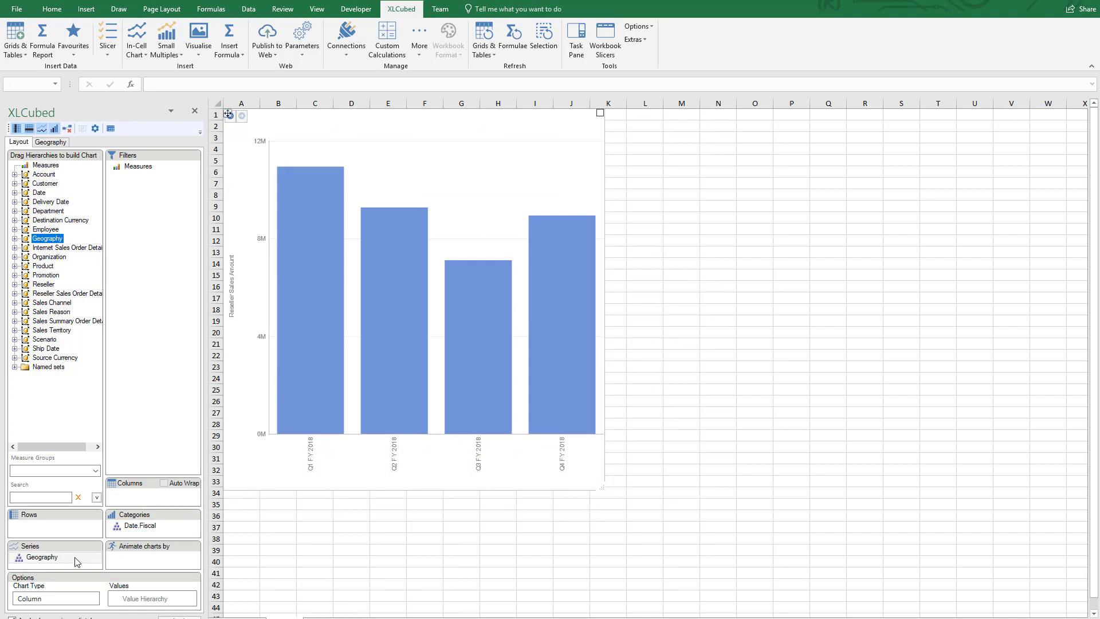
- Replace All Geographies with France, Germany and United Kingdom as the Geography series members
{"action": "double_click", "coordinate": [42, 557]}
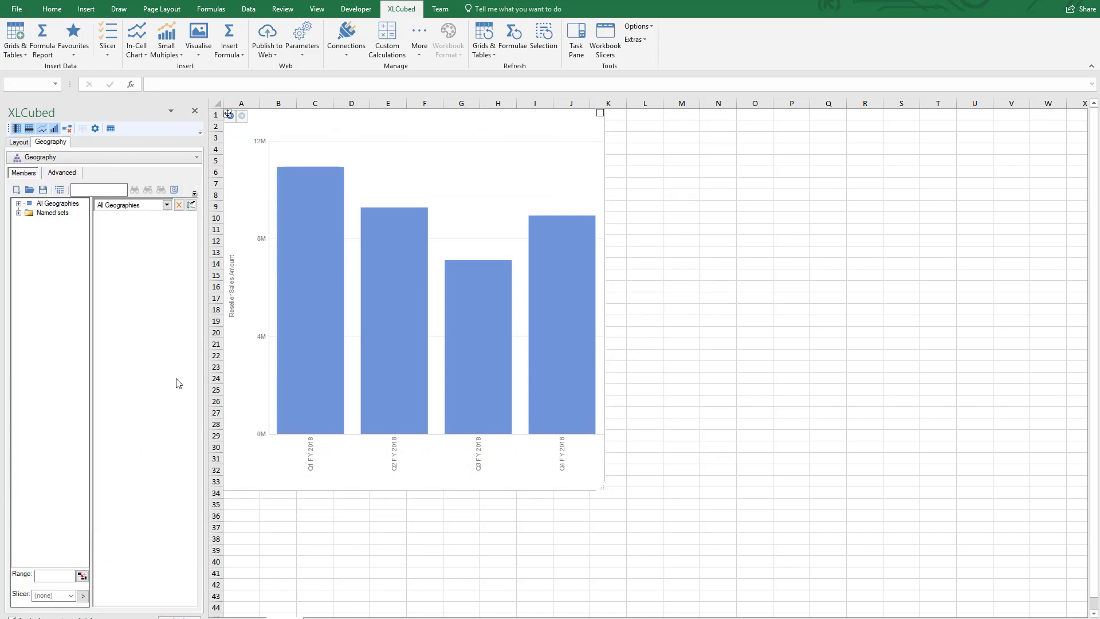
{"action": "left_click", "coordinate": [179, 207]}
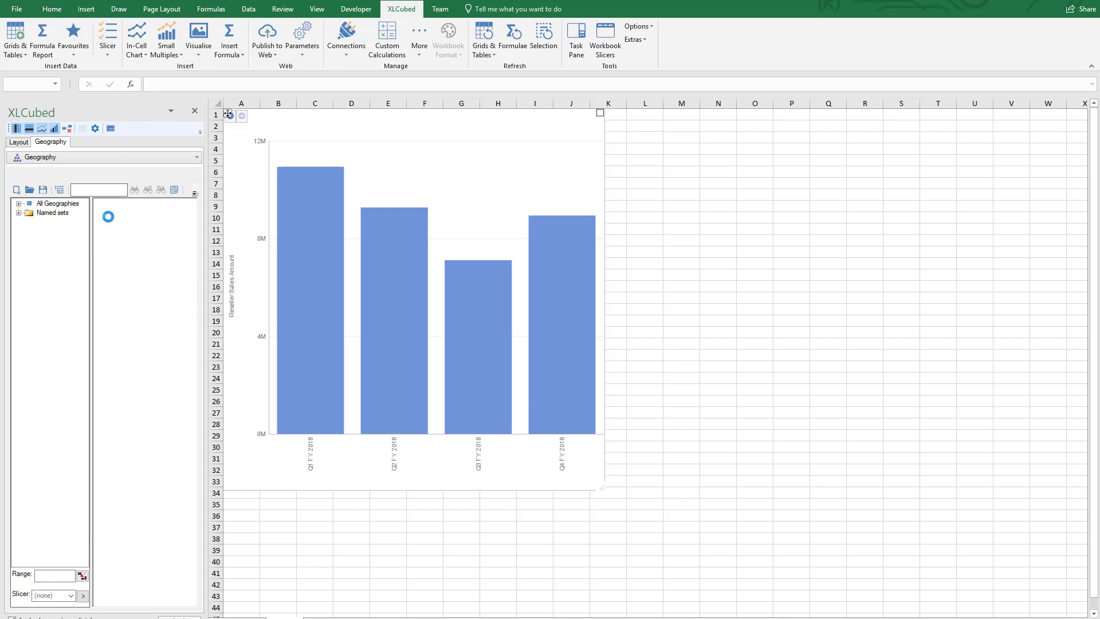
{"action": "left_click", "coordinate": [18, 204]}
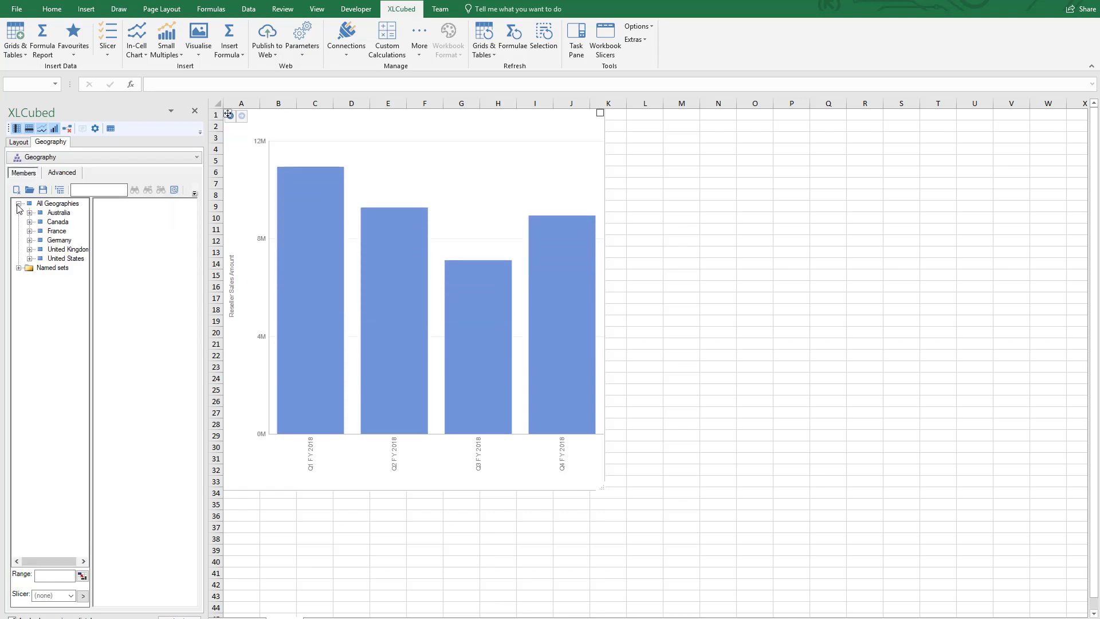
{"action": "left_click", "coordinate": [58, 231]}
{"action": "left_click", "coordinate": [66, 249], "text": "shift"}
{"action": "left_click_drag", "start_coordinate": [66, 249], "coordinate": [112, 256]}
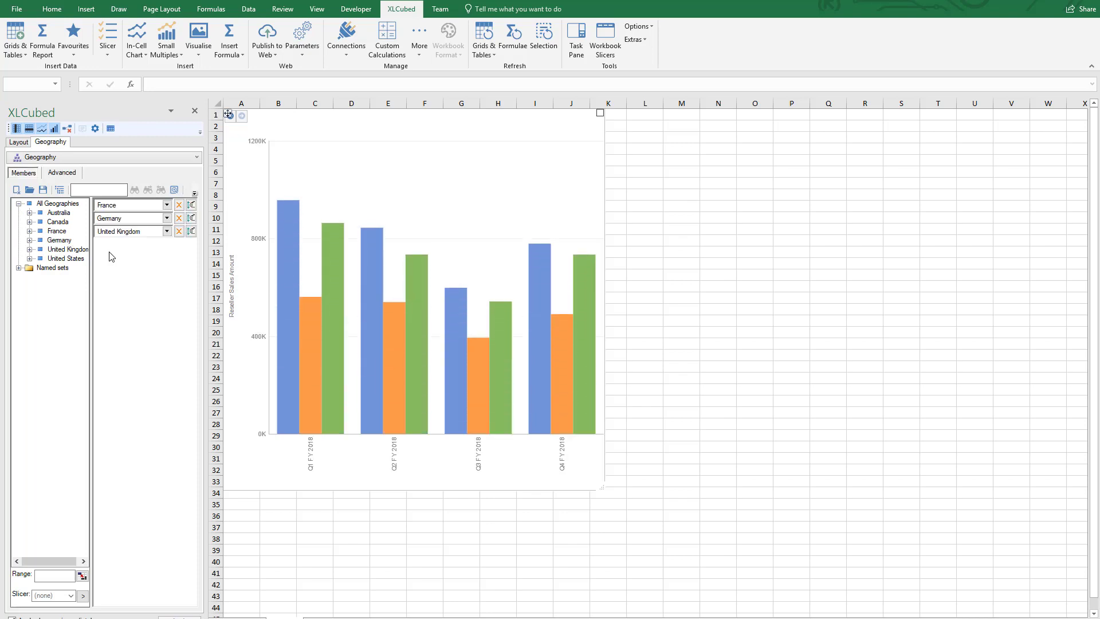
- Set the France series' fill colour and border colour to grey in Edit series
{"action": "right_click", "coordinate": [284, 288]}
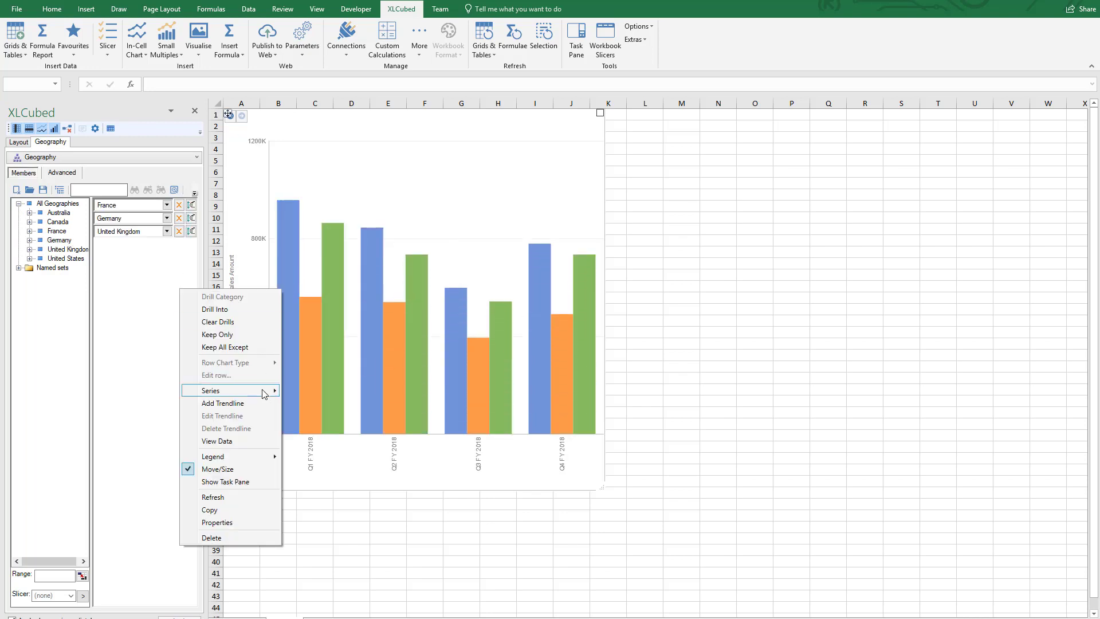
{"action": "mouse_move", "coordinate": [264, 393]}
{"action": "left_click", "coordinate": [156, 416]}
{"action": "left_click", "coordinate": [462, 212]}
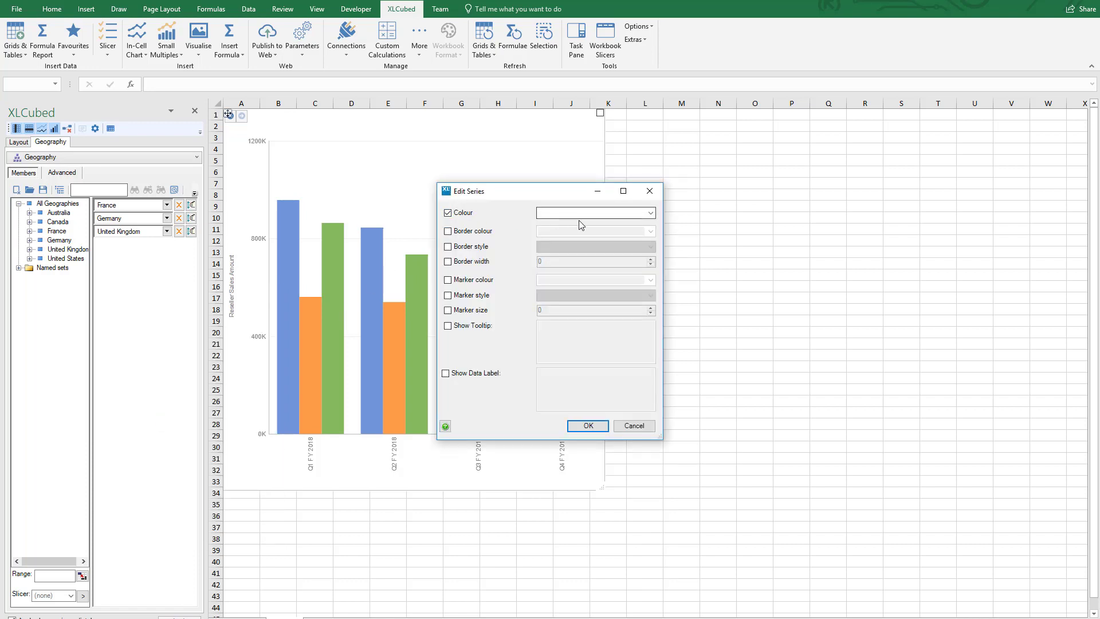
{"action": "left_click", "coordinate": [651, 213]}
{"action": "left_click", "coordinate": [600, 265]}
{"action": "left_click", "coordinate": [473, 232]}
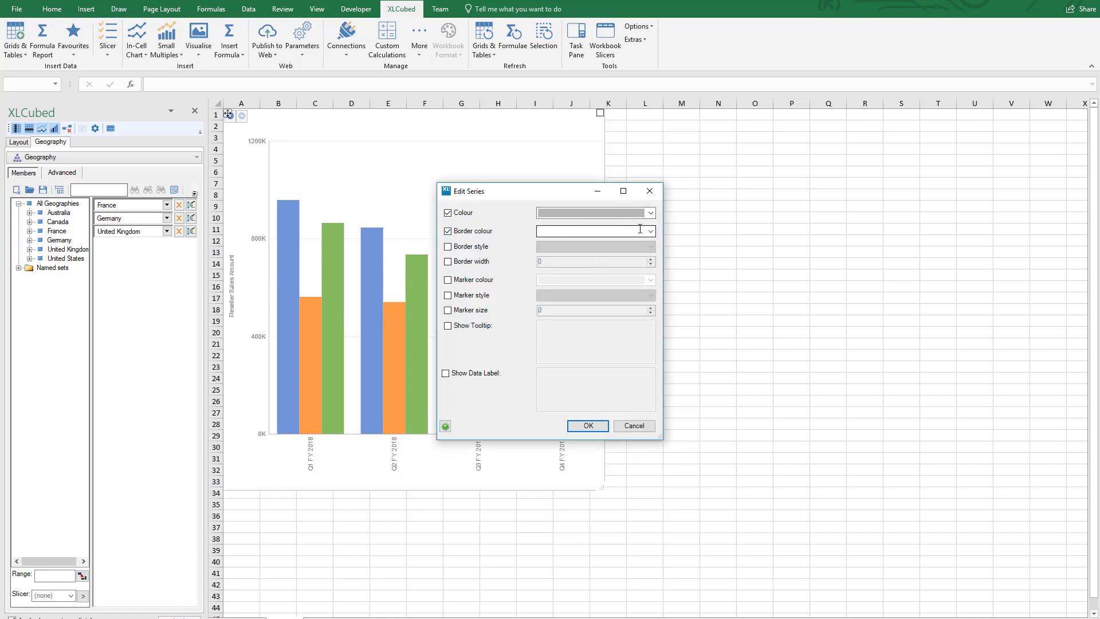
{"action": "left_click", "coordinate": [651, 231]}
{"action": "left_click", "coordinate": [600, 283]}
{"action": "left_click", "coordinate": [592, 426]}
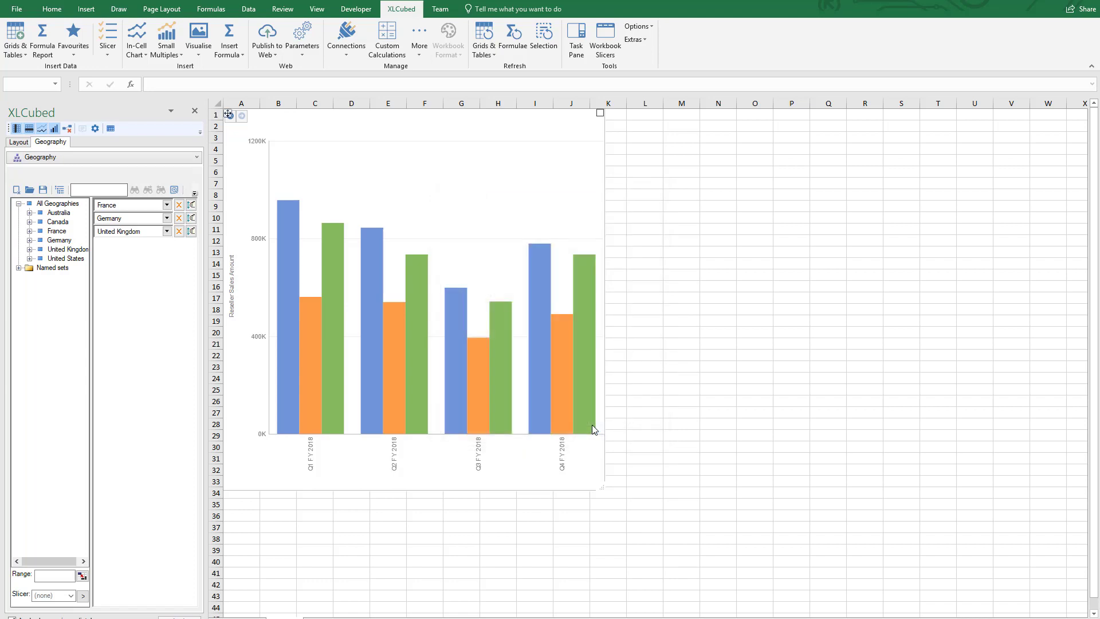
- Add a bottom legend, then highlight the United Kingdom and Germany bars via their legend entries
{"action": "right_click", "coordinate": [590, 461]}
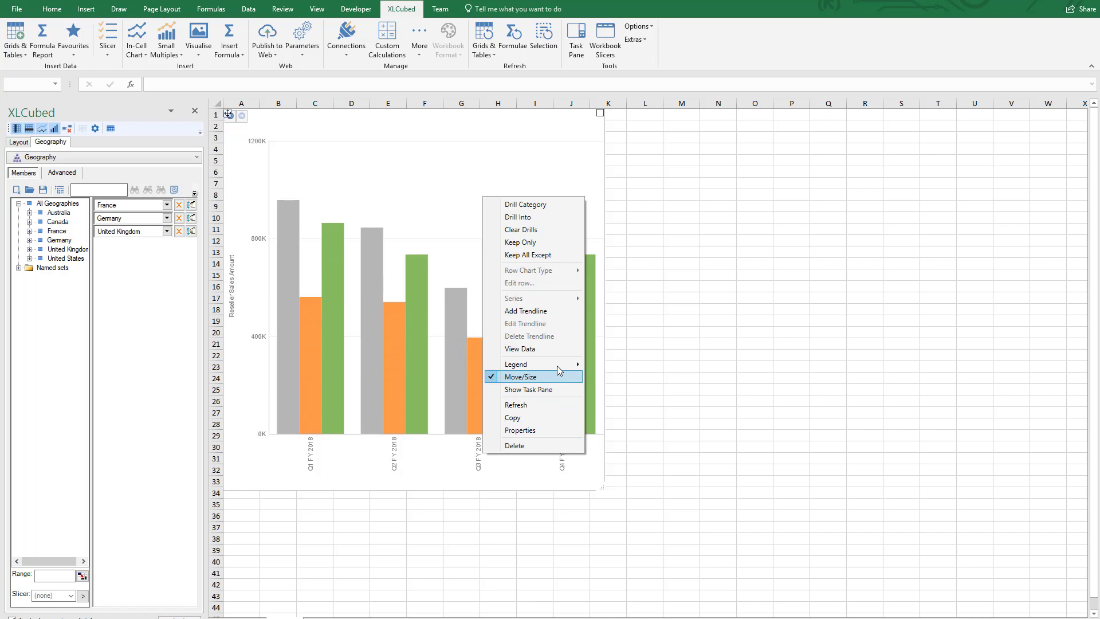
{"action": "mouse_move", "coordinate": [556, 364]}
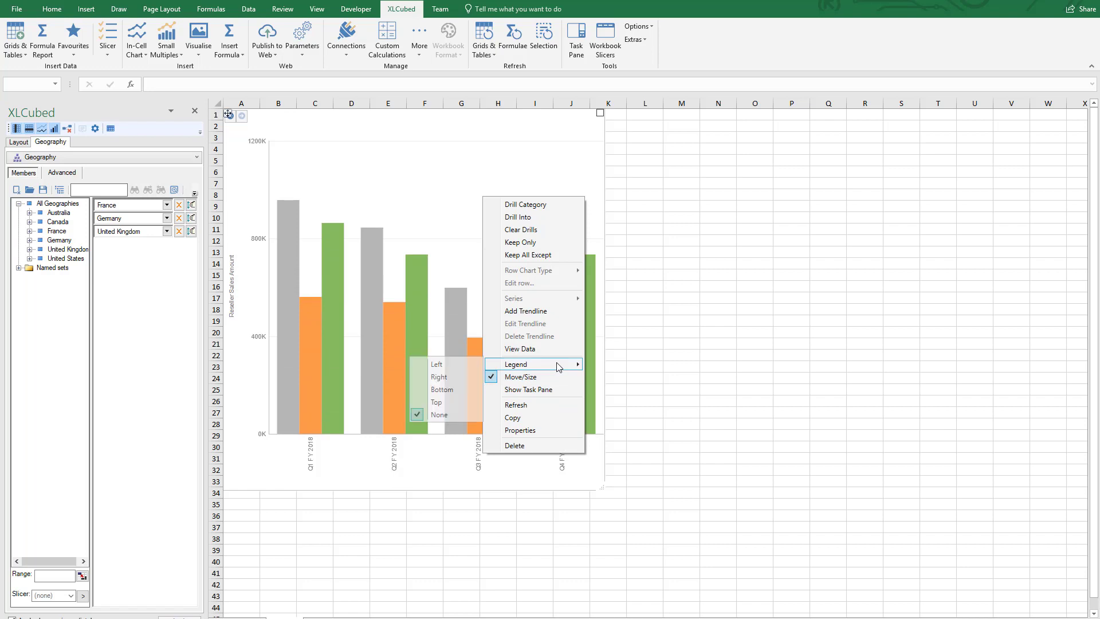
{"action": "left_click", "coordinate": [445, 391]}
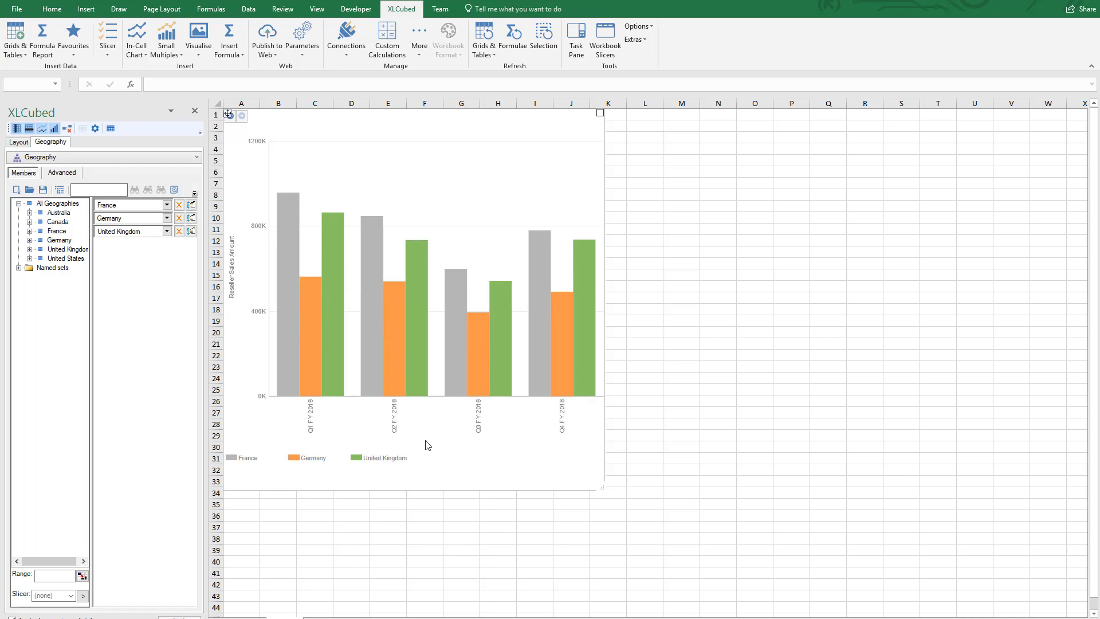
{"action": "left_click", "coordinate": [401, 461]}
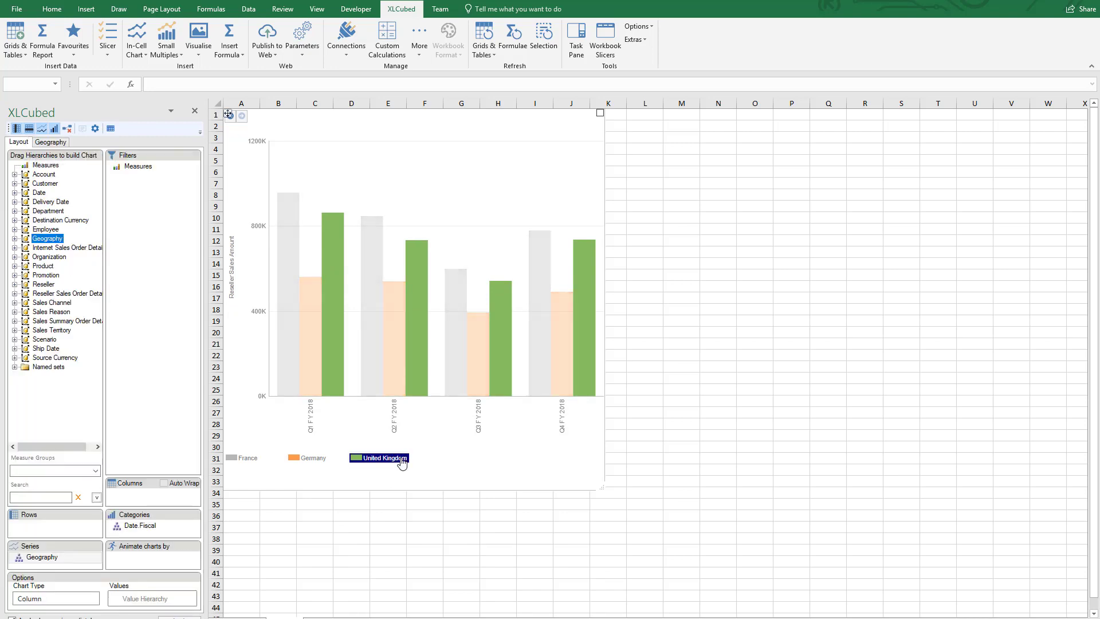
{"action": "left_click", "coordinate": [319, 460]}
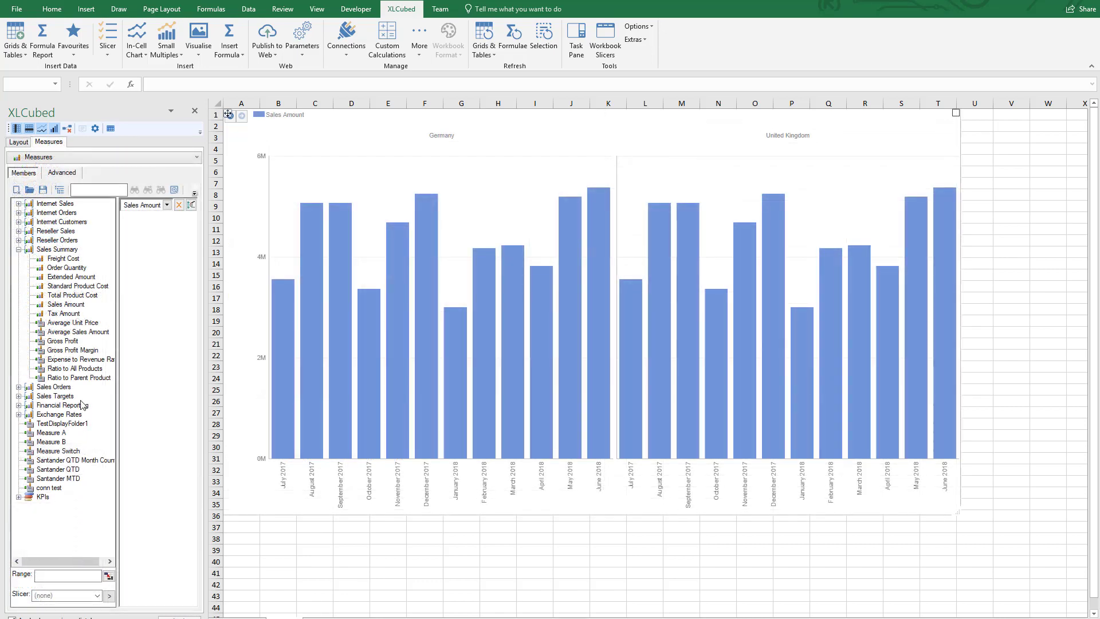
- Add Gross Profit Margin to the measures and move its series to the secondary axis
{"action": "left_click_drag", "start_coordinate": [80, 350], "coordinate": [142, 327]}
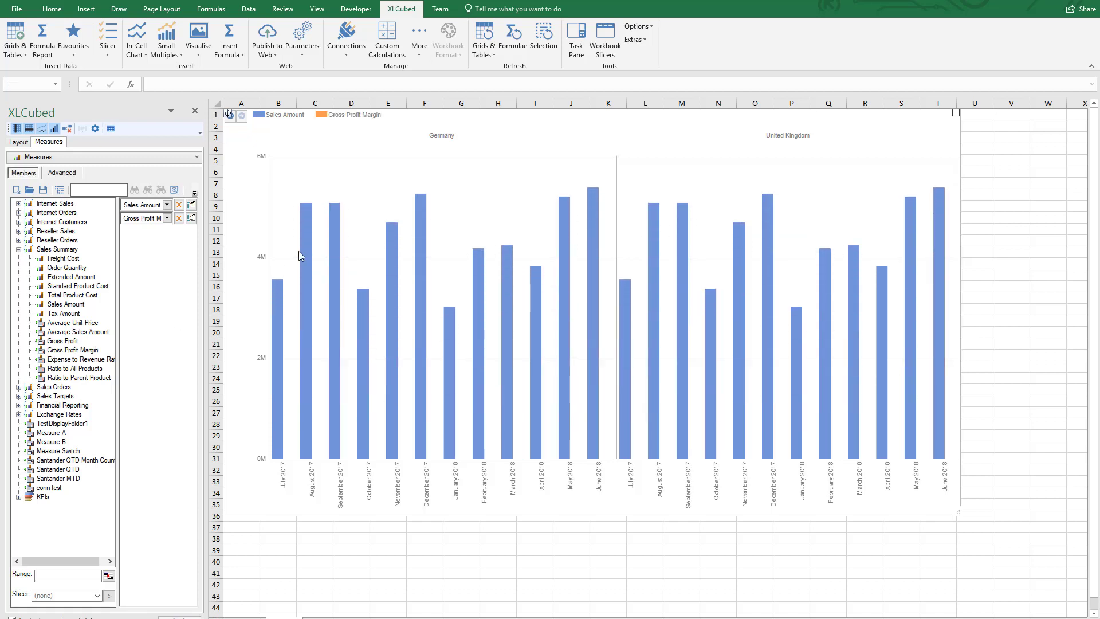
{"action": "left_click", "coordinate": [356, 118]}
{"action": "right_click", "coordinate": [356, 120]}
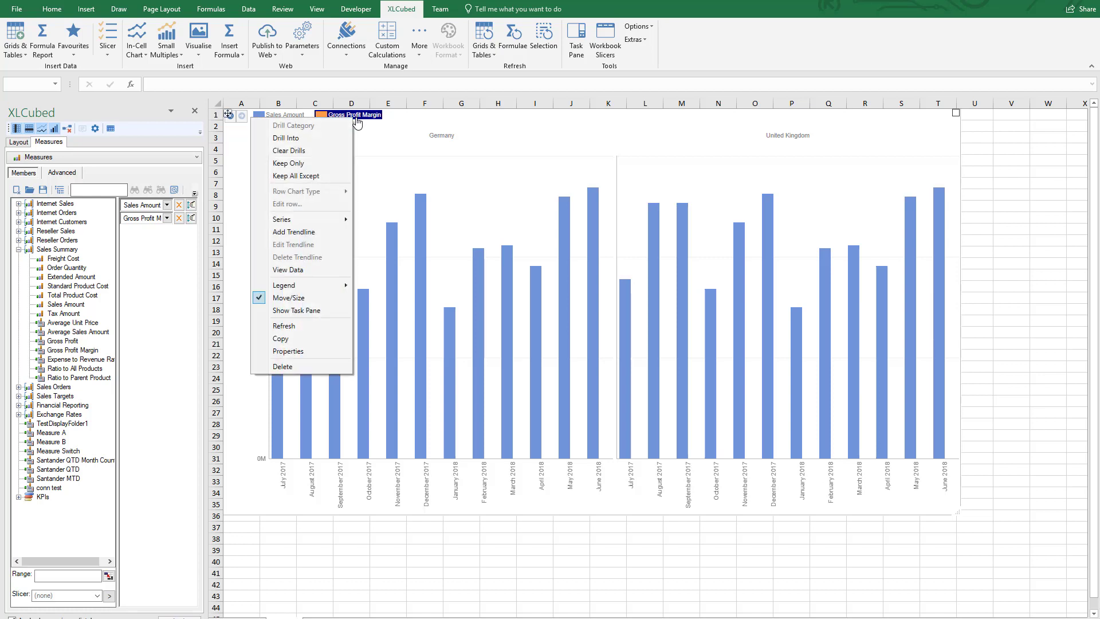
{"action": "mouse_move", "coordinate": [336, 226]}
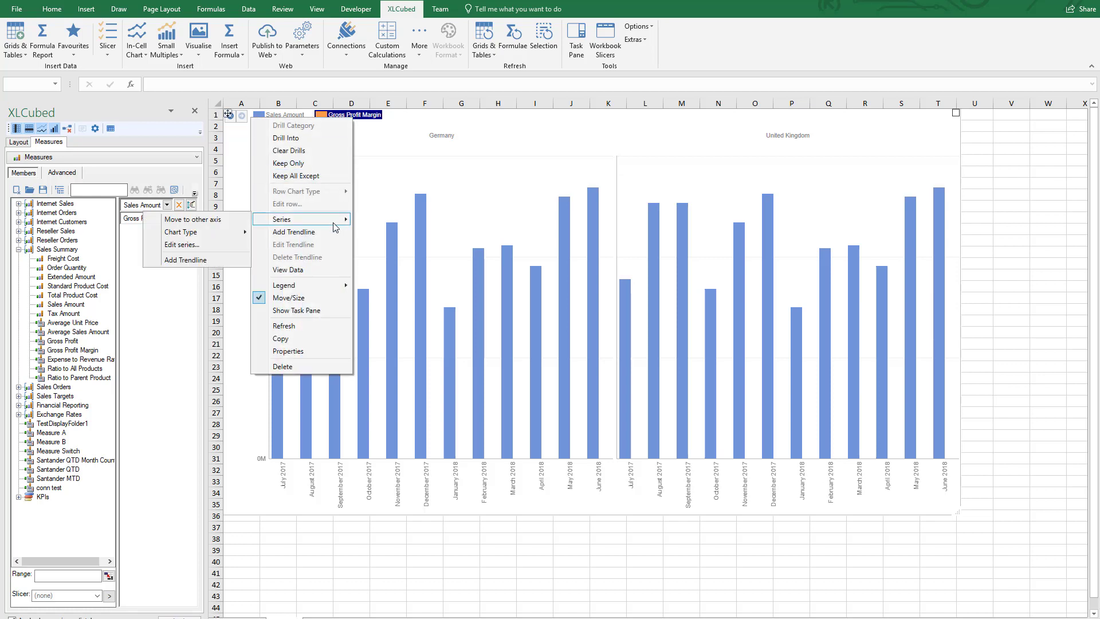
{"action": "left_click", "coordinate": [232, 222]}
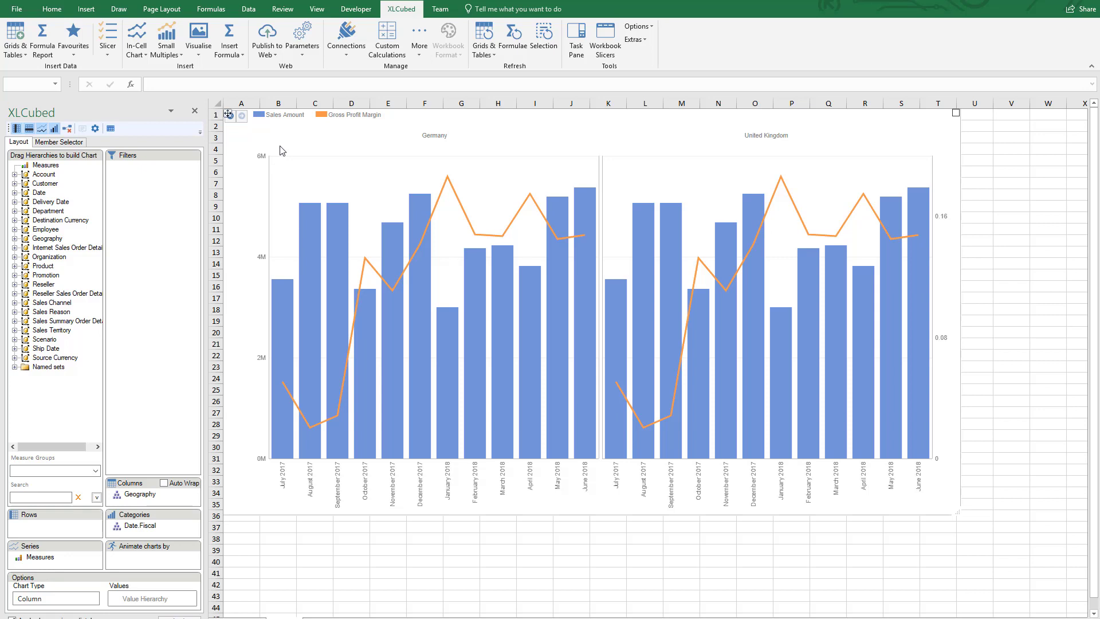
- Change the Sales Amount series chart type to Line
{"action": "left_click", "coordinate": [282, 117]}
{"action": "right_click", "coordinate": [282, 117]}
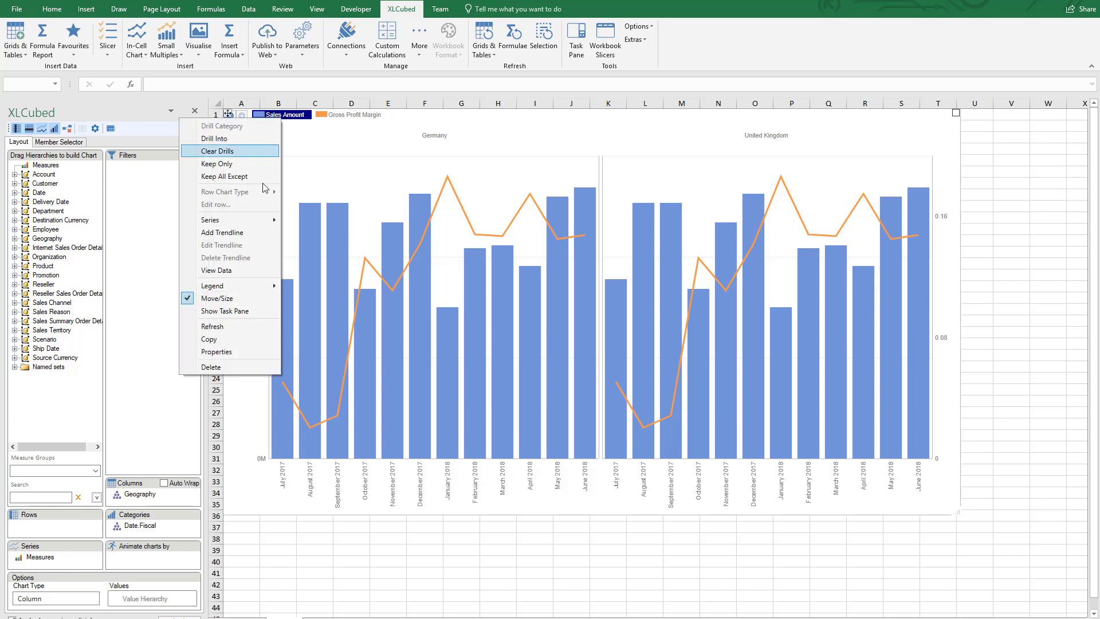
{"action": "mouse_move", "coordinate": [241, 220]}
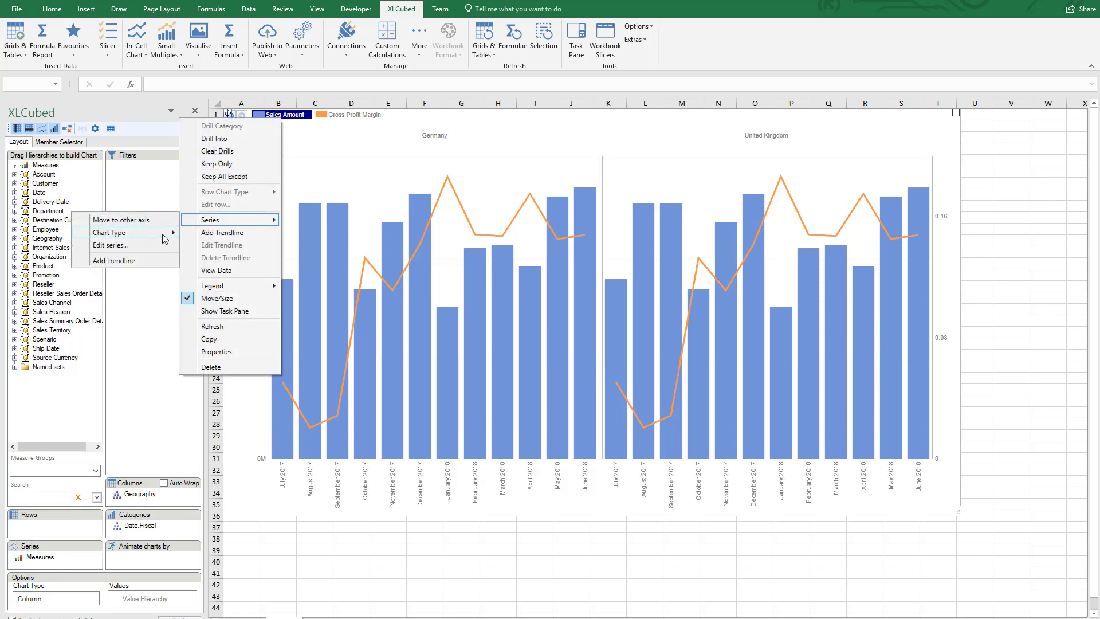
{"action": "mouse_move", "coordinate": [164, 238]}
{"action": "left_click", "coordinate": [198, 246]}
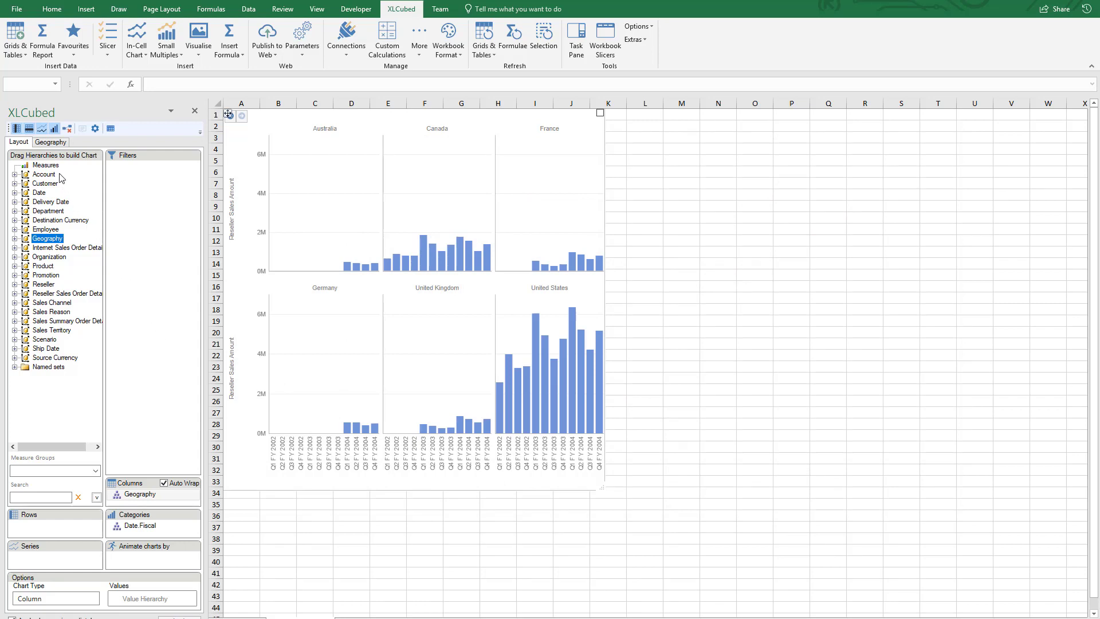
- Use Measures as the chart values with Reseller Sales Amount on the Y axis
{"action": "left_click_drag", "start_coordinate": [55, 170], "coordinate": [165, 601]}
{"action": "left_click", "coordinate": [93, 599]}
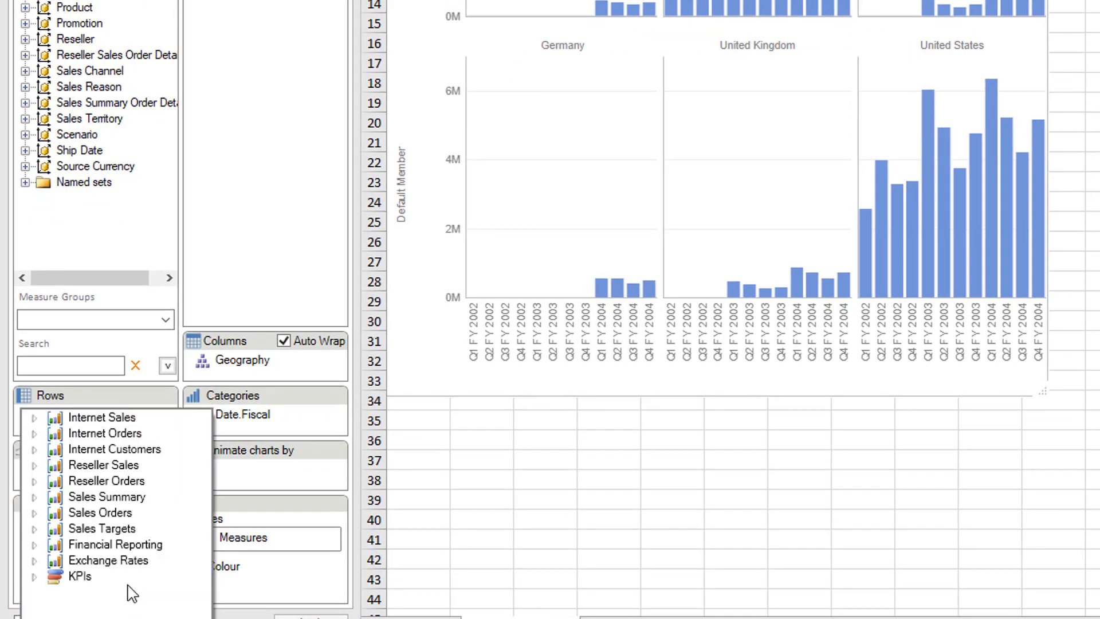
{"action": "left_click", "coordinate": [36, 464]}
{"action": "left_click", "coordinate": [88, 482]}
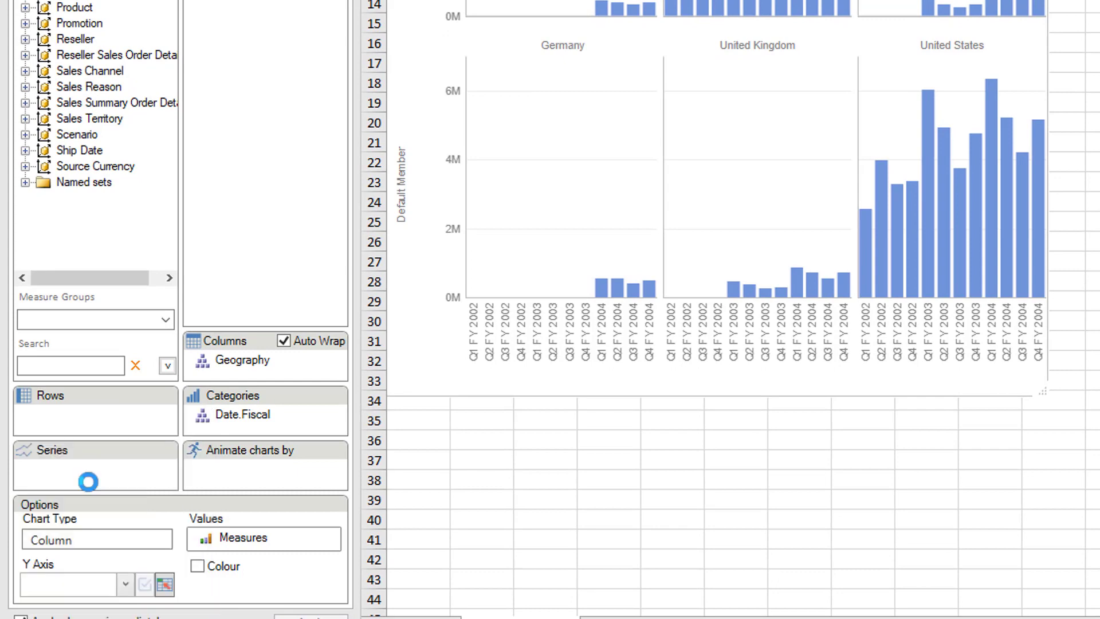
- Turn on bar colouring driven by the Reseller Sales Discount Amount measure
{"action": "left_click", "coordinate": [197, 566]}
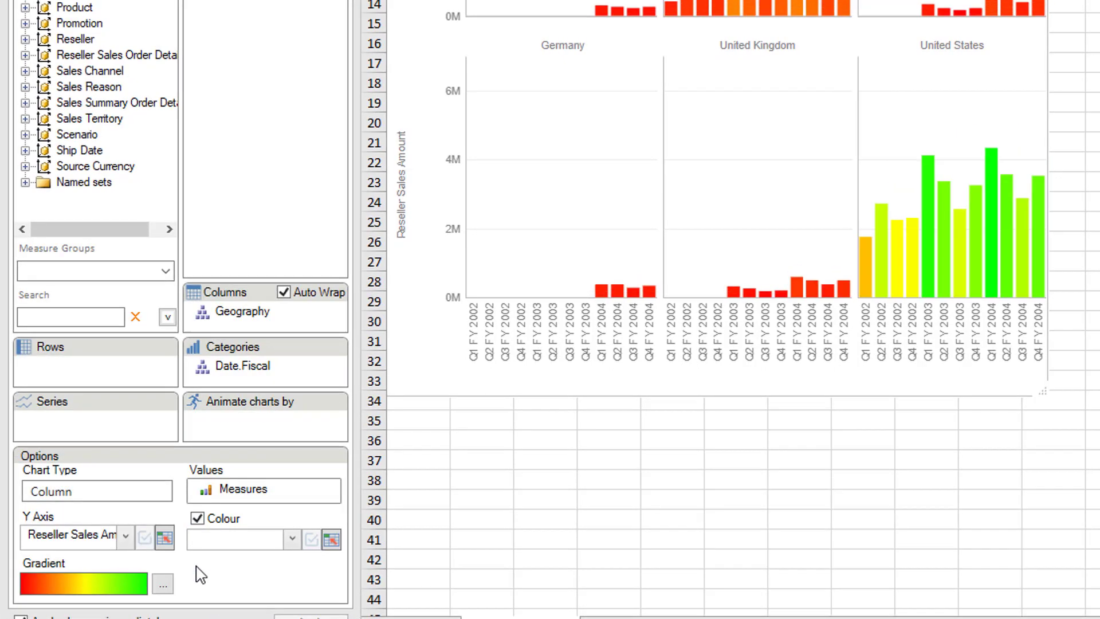
{"action": "left_click", "coordinate": [292, 539]}
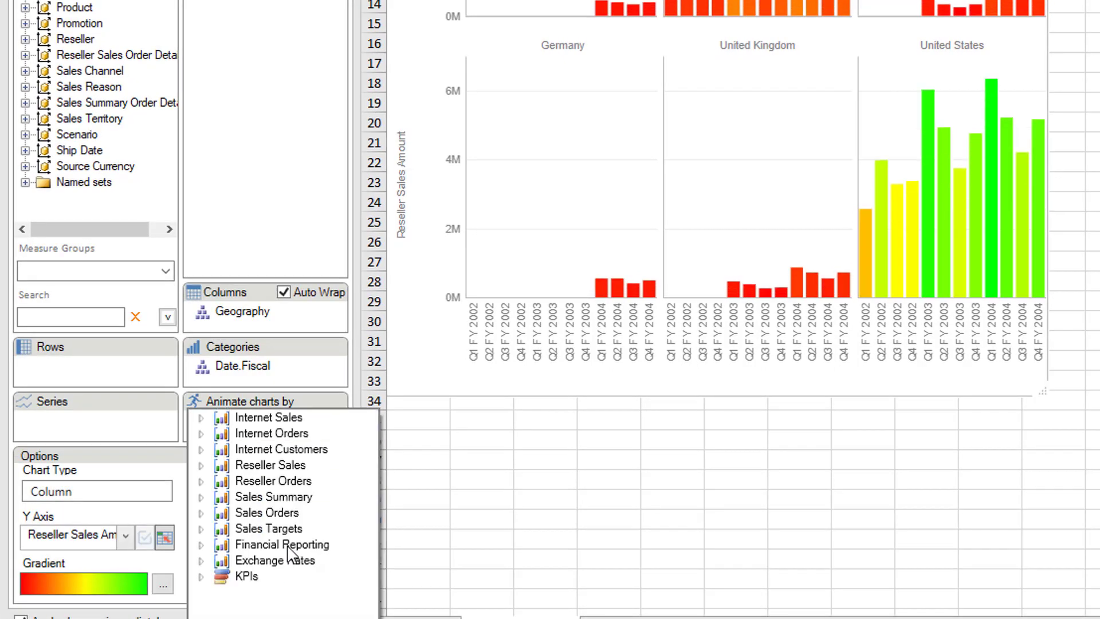
{"action": "left_click", "coordinate": [203, 466]}
{"action": "left_click", "coordinate": [255, 557]}
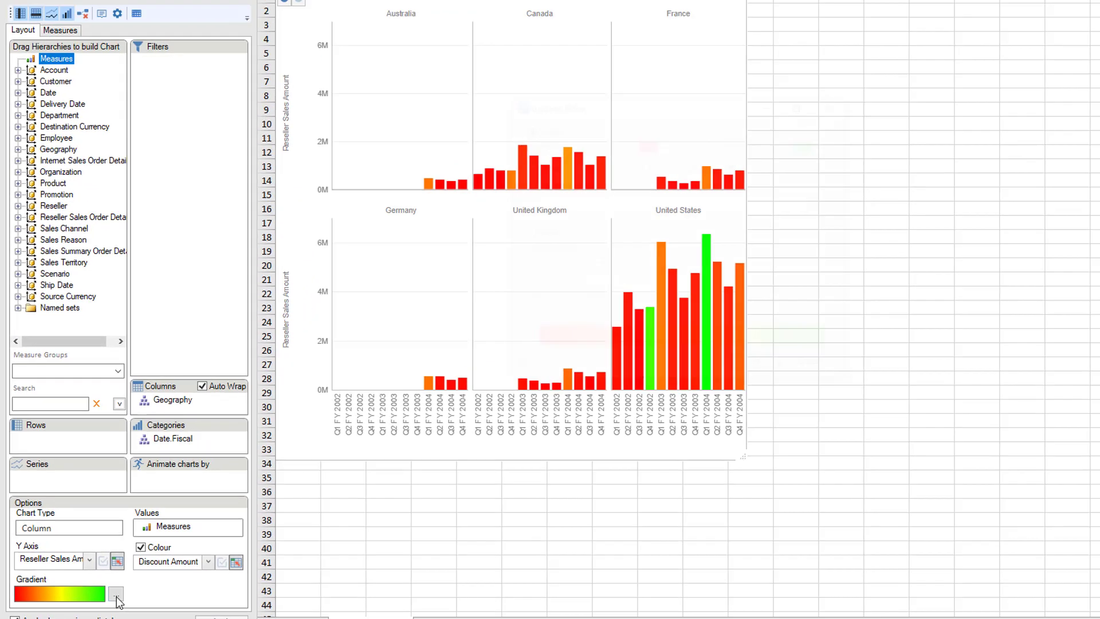
- Change the colour gradient to the segmented Excel 1 (Reversed) palette
{"action": "left_click", "coordinate": [163, 584]}
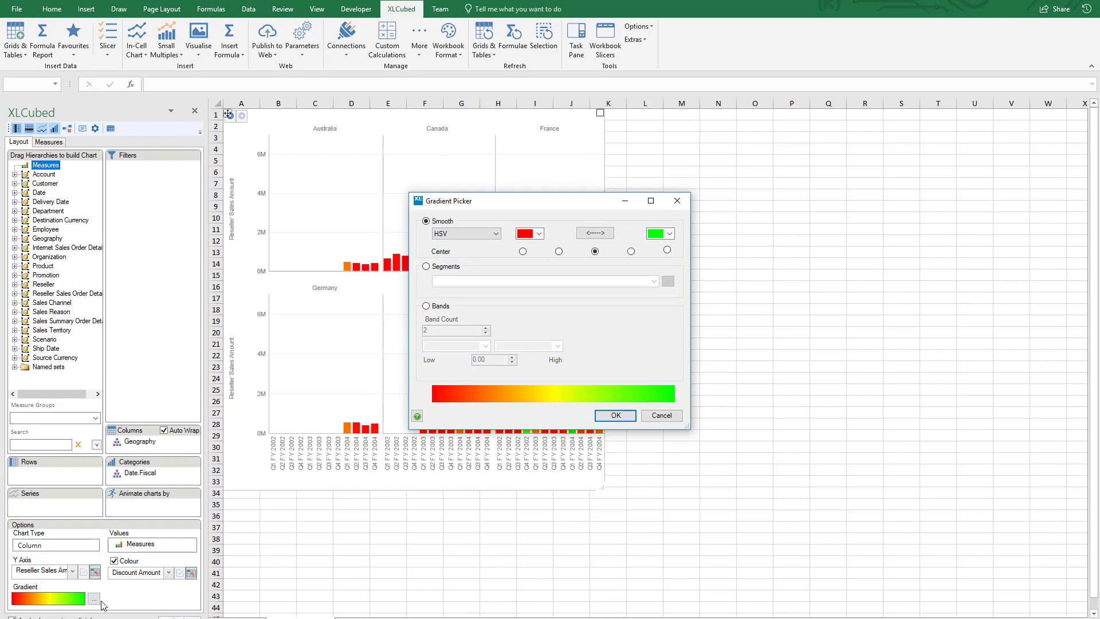
{"action": "left_click", "coordinate": [426, 267]}
{"action": "left_click", "coordinate": [654, 281]}
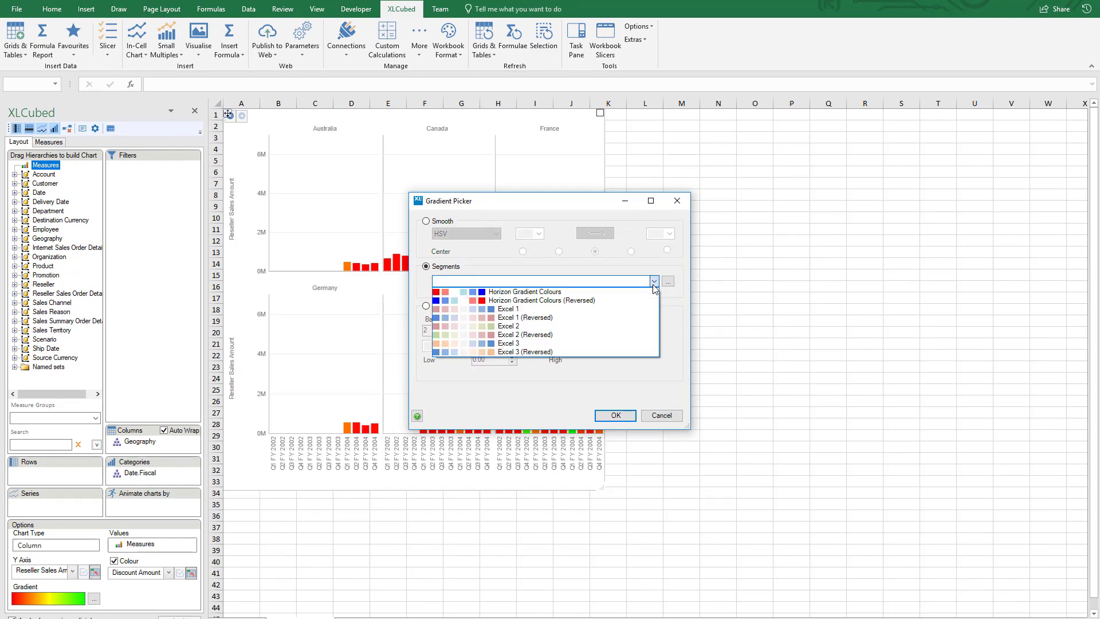
{"action": "left_click", "coordinate": [587, 318]}
{"action": "left_click", "coordinate": [613, 417]}
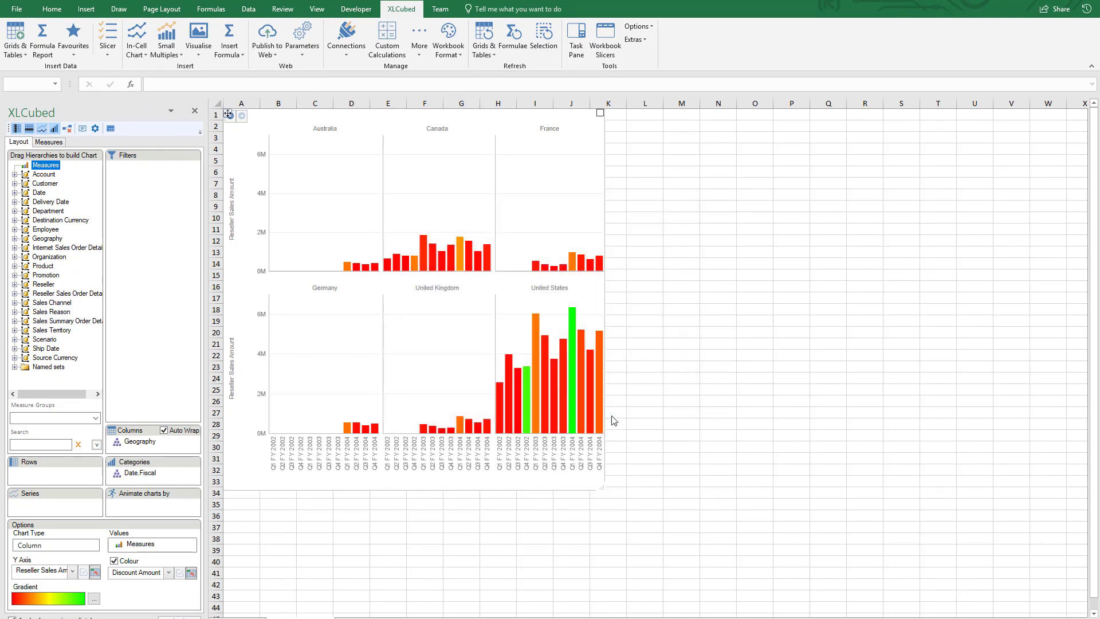
{"action": "mouse_move", "coordinate": [575, 398]}
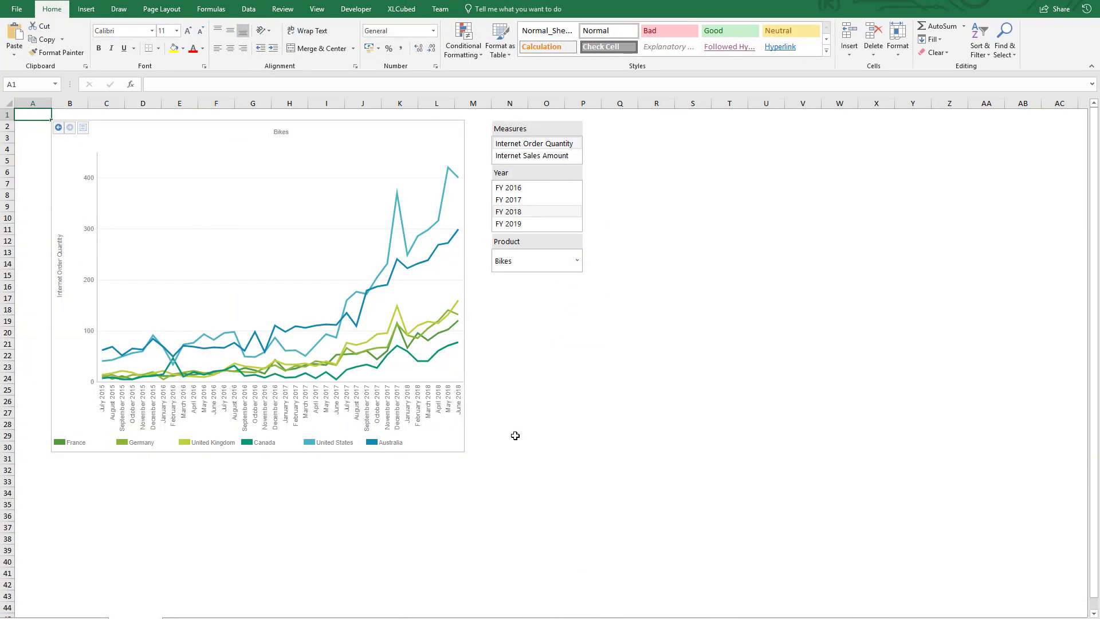
- Set the Bikes chart's Zoom mode to Slider on the Animation page of its properties
{"action": "right_click", "coordinate": [451, 442]}
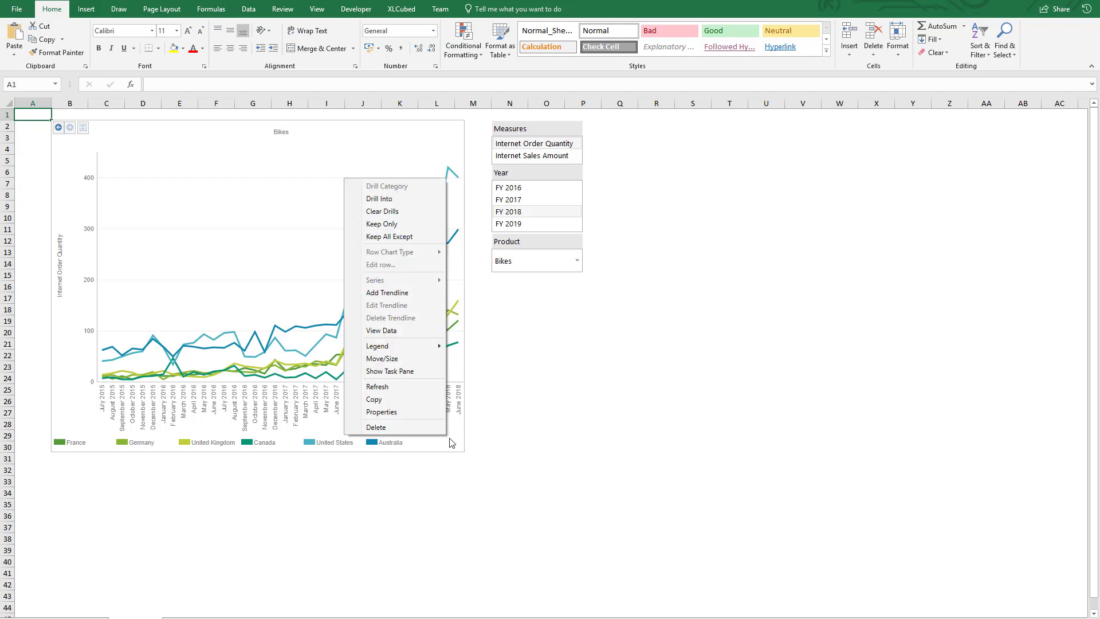
{"action": "left_click", "coordinate": [418, 413]}
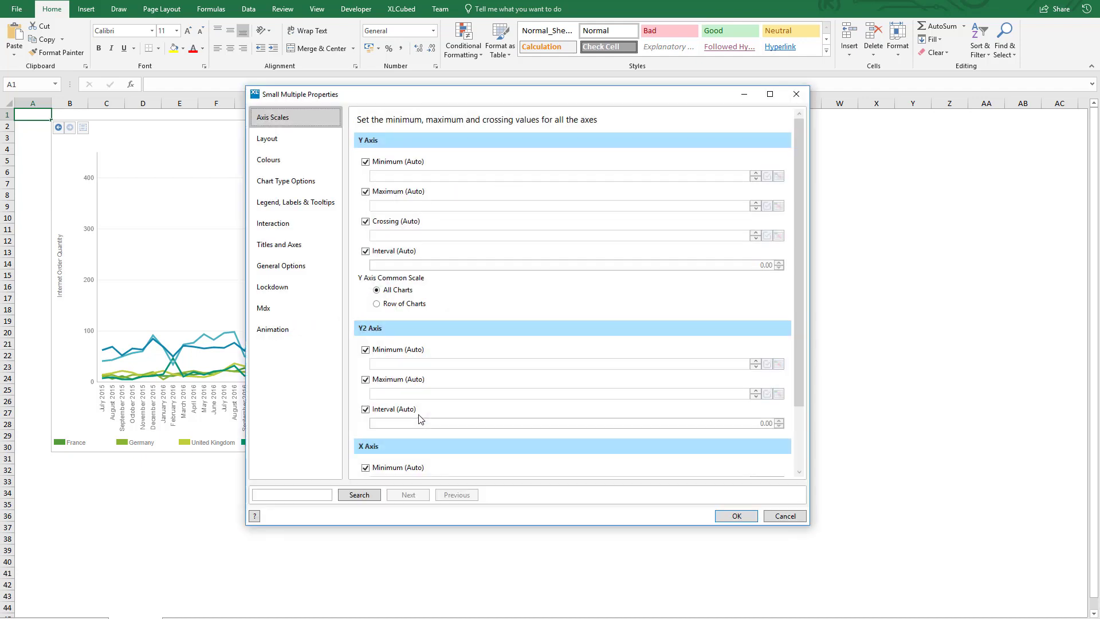
{"action": "left_click", "coordinate": [302, 333]}
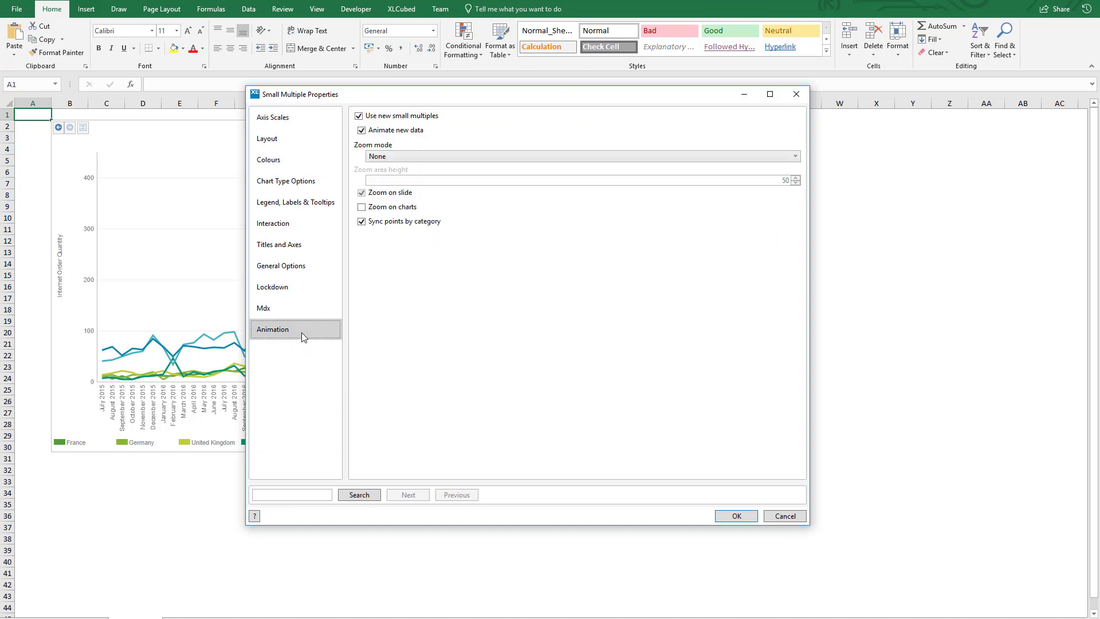
{"action": "left_click", "coordinate": [528, 158]}
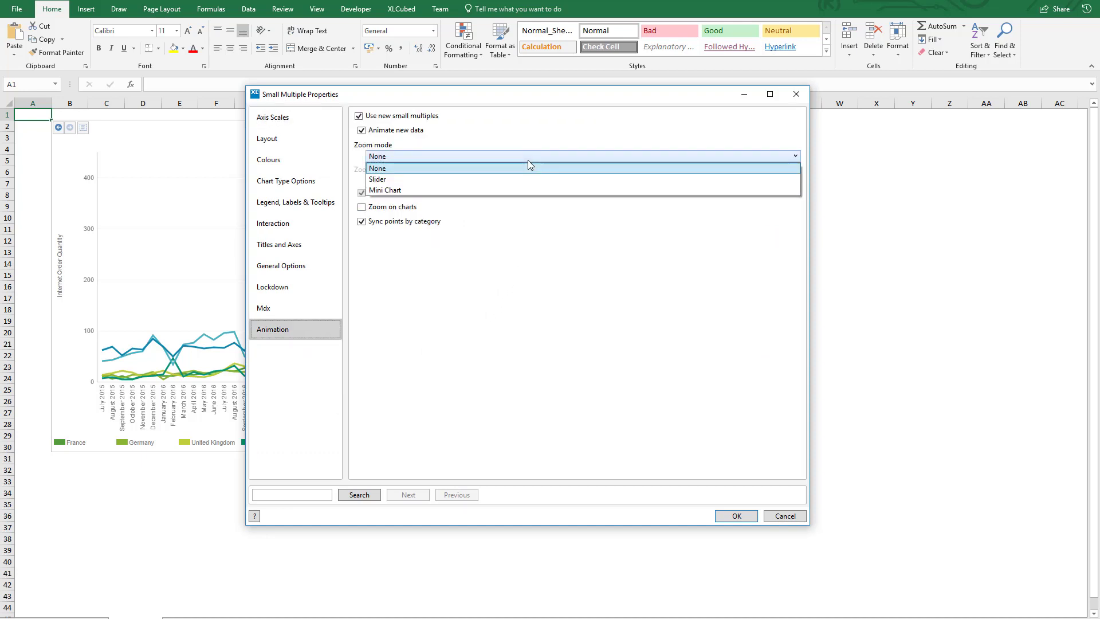
{"action": "left_click", "coordinate": [528, 182]}
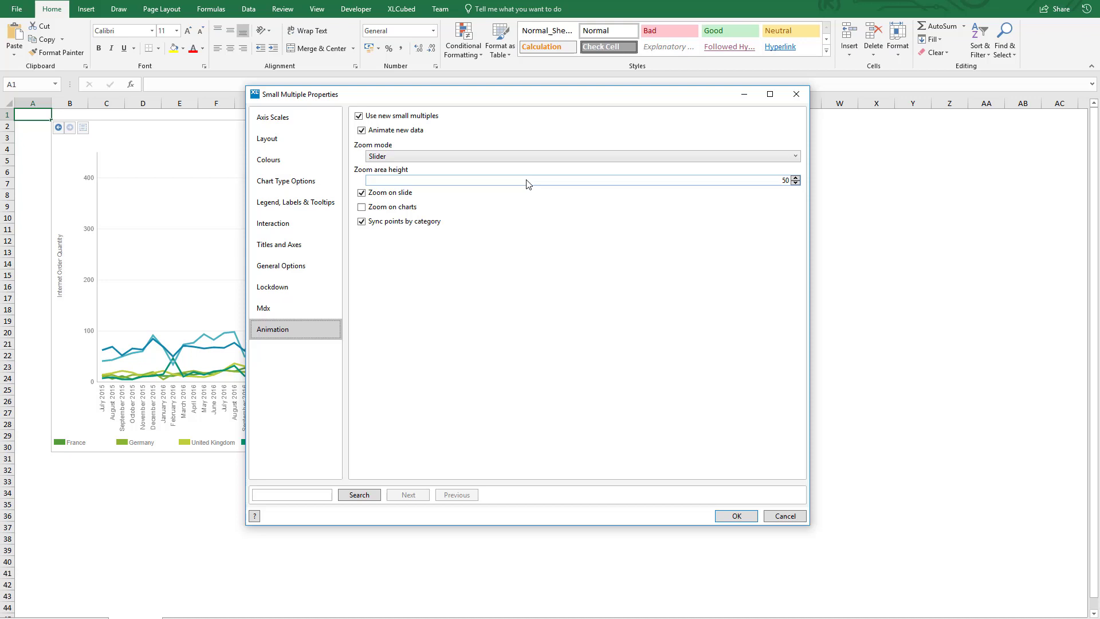
{"action": "left_click", "coordinate": [737, 517]}
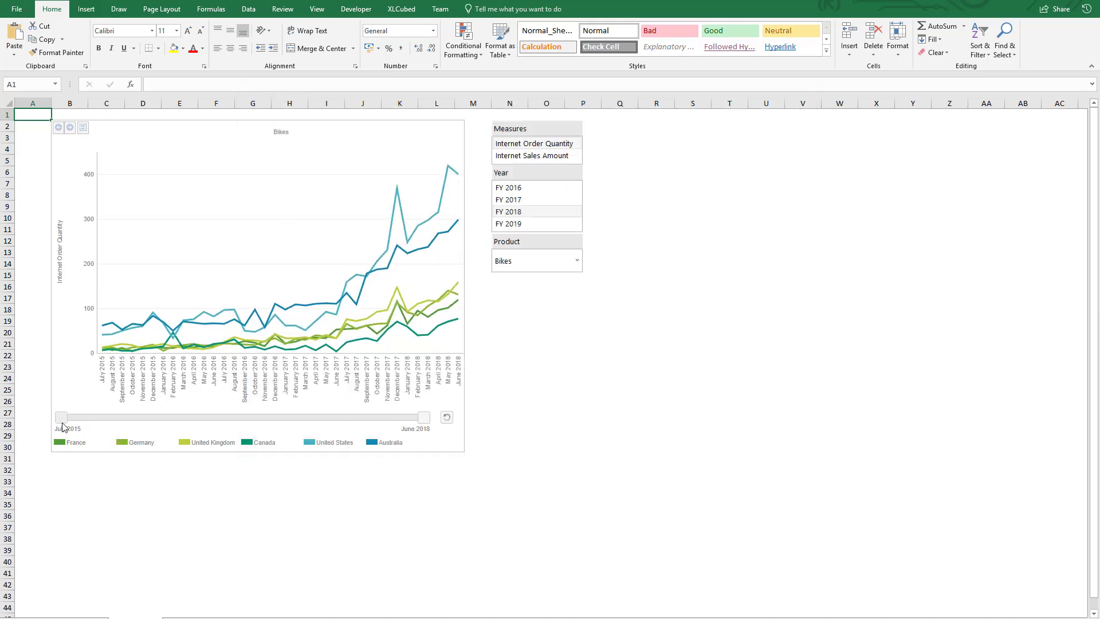
- Test and reset the zoom slider, drill into bike subcategories, then zoom to Aug–Dec 2017
{"action": "left_click_drag", "start_coordinate": [61, 417], "coordinate": [210, 421]}
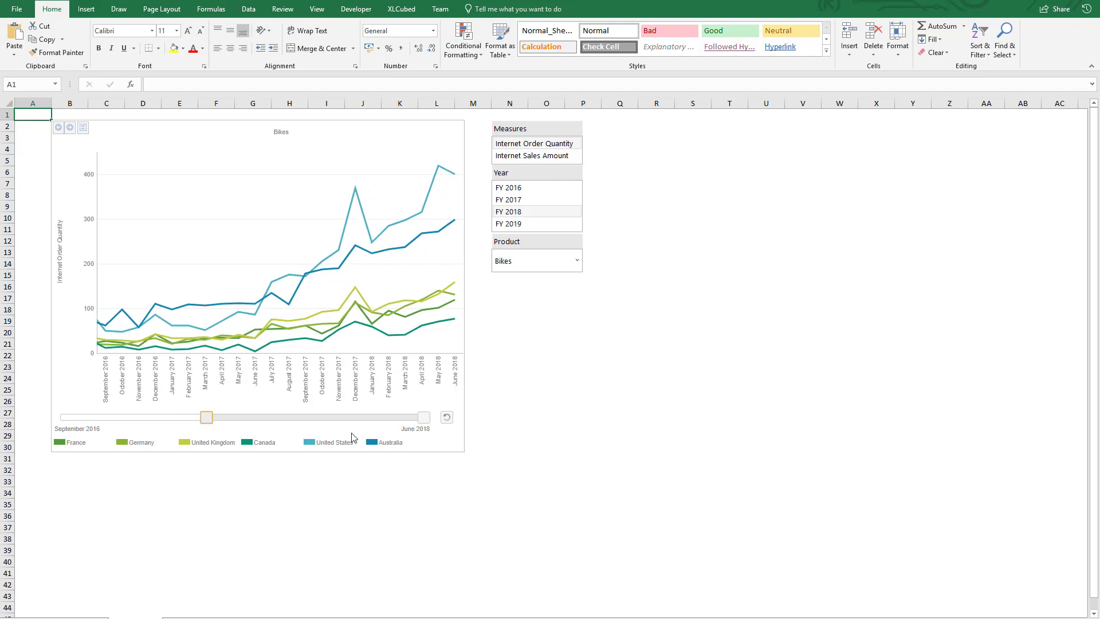
{"action": "left_click_drag", "start_coordinate": [427, 422], "coordinate": [362, 420]}
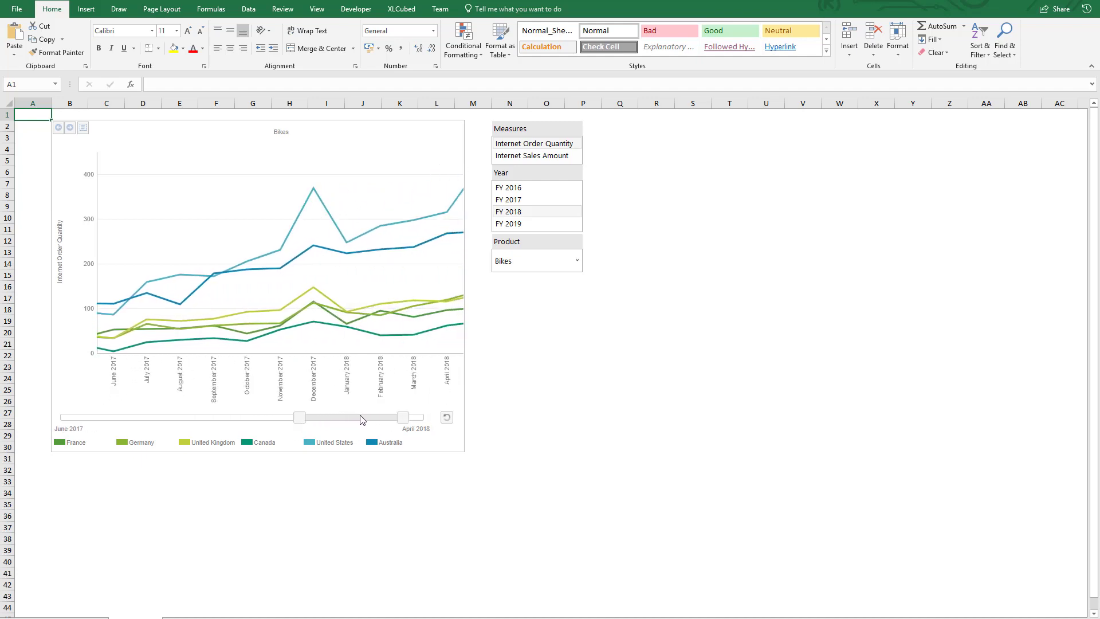
{"action": "left_click", "coordinate": [446, 418]}
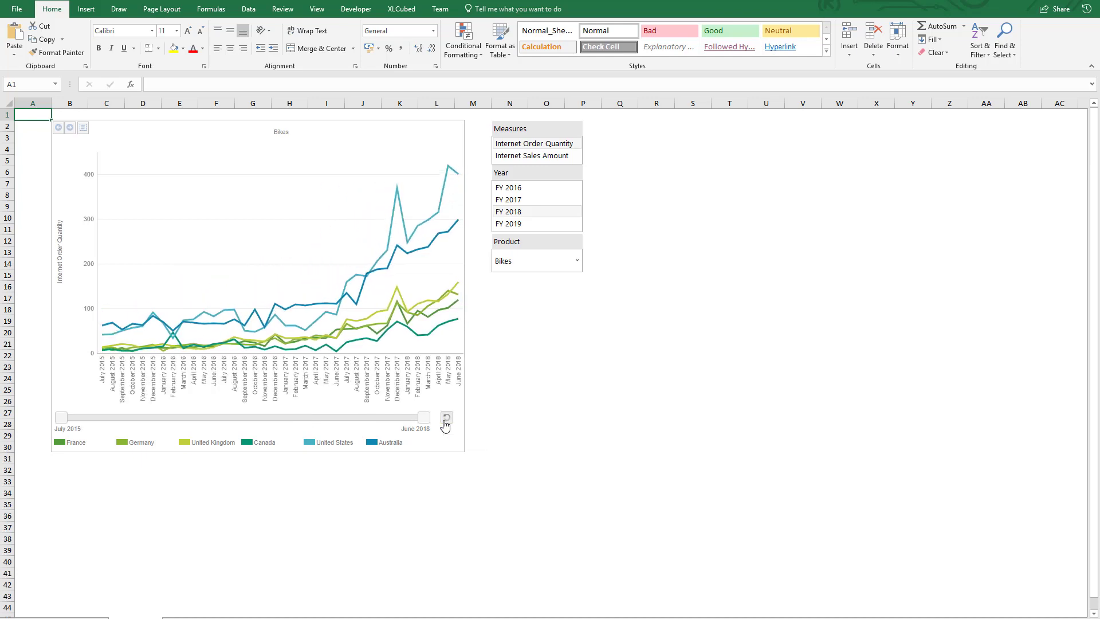
{"action": "double_click", "coordinate": [298, 222]}
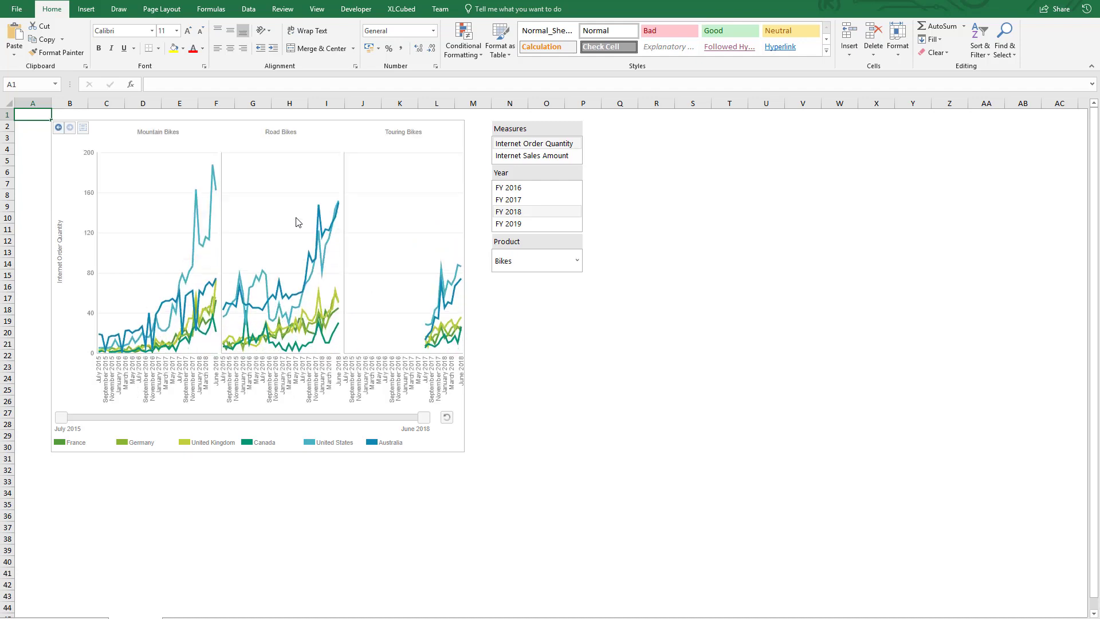
{"action": "left_click_drag", "start_coordinate": [61, 417], "coordinate": [343, 423]}
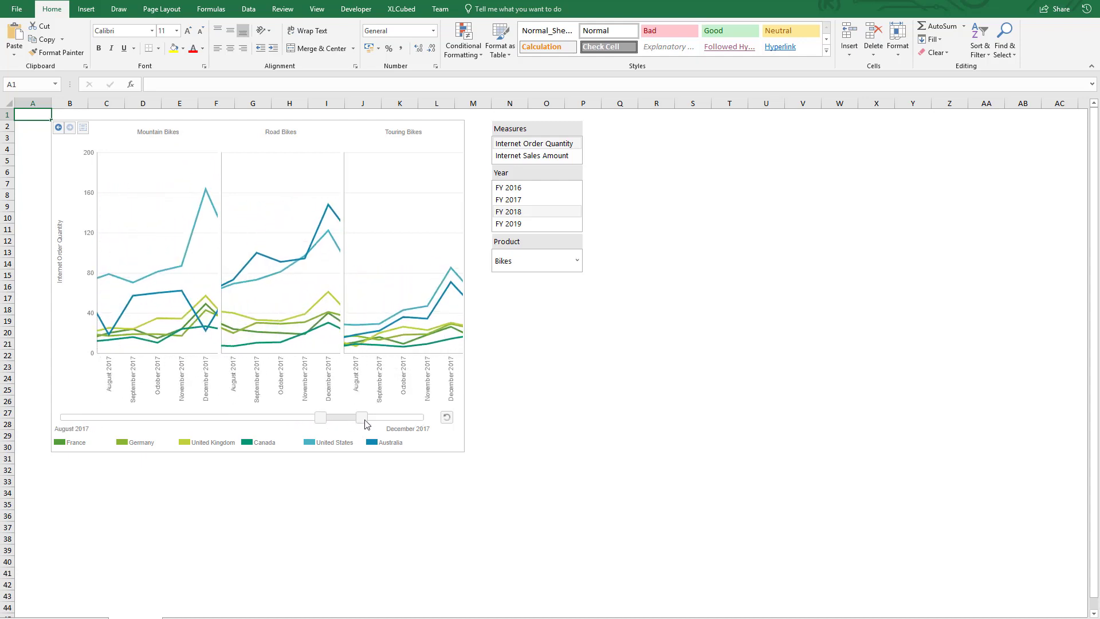
- Enable Zoom on charts in the Animation properties, then zoom the bike panels to June 2017–May 2018
{"action": "right_click", "coordinate": [444, 440]}
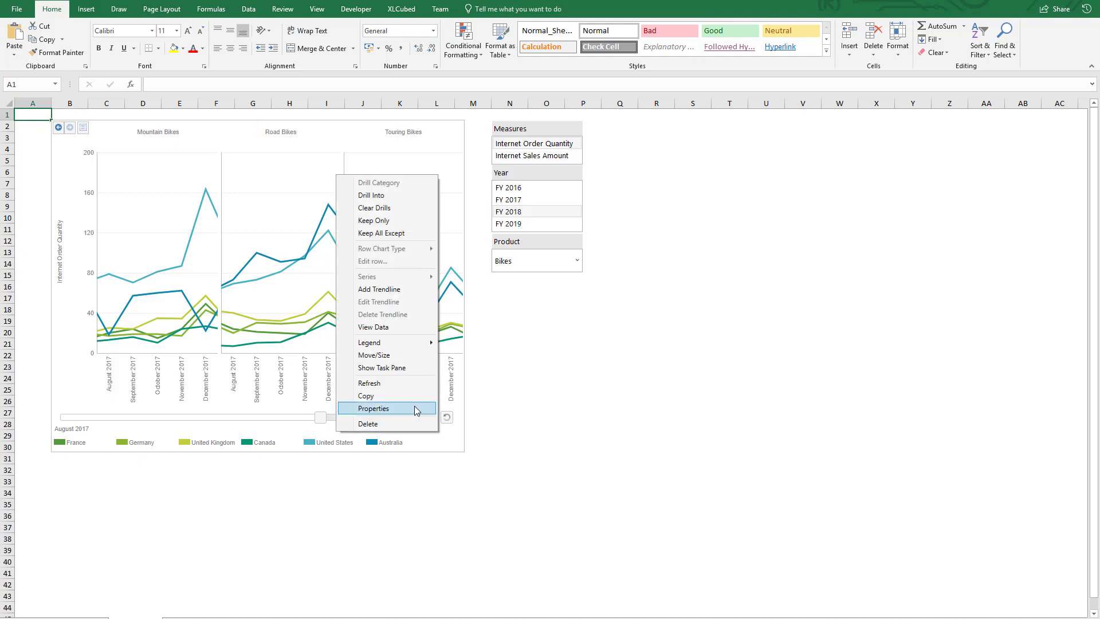
{"action": "left_click", "coordinate": [414, 406]}
{"action": "left_click", "coordinate": [332, 332]}
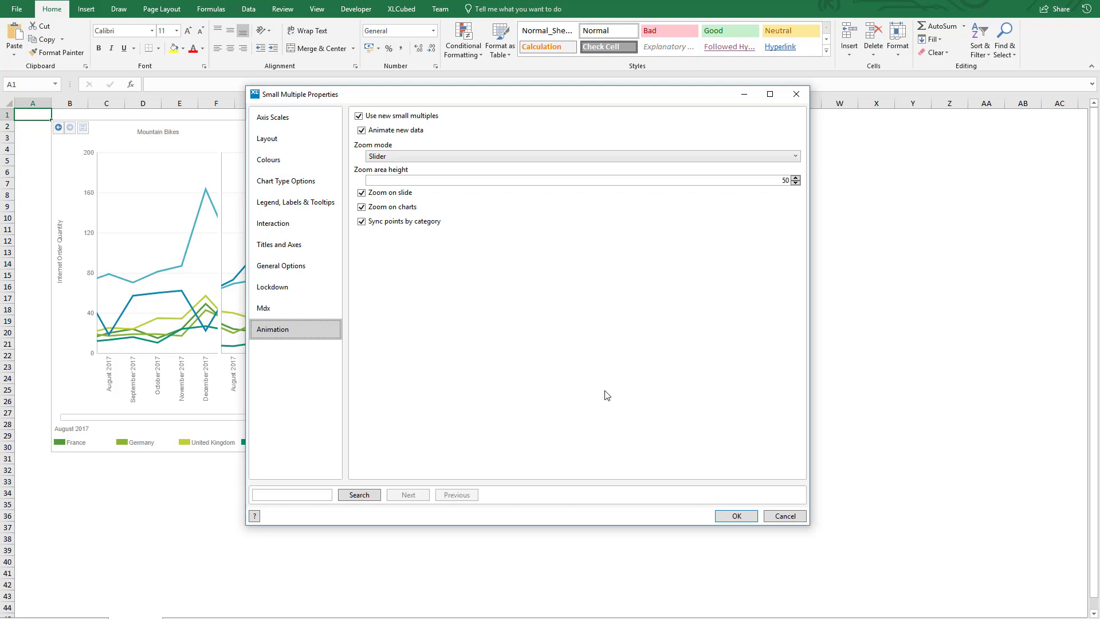
{"action": "left_click", "coordinate": [728, 517]}
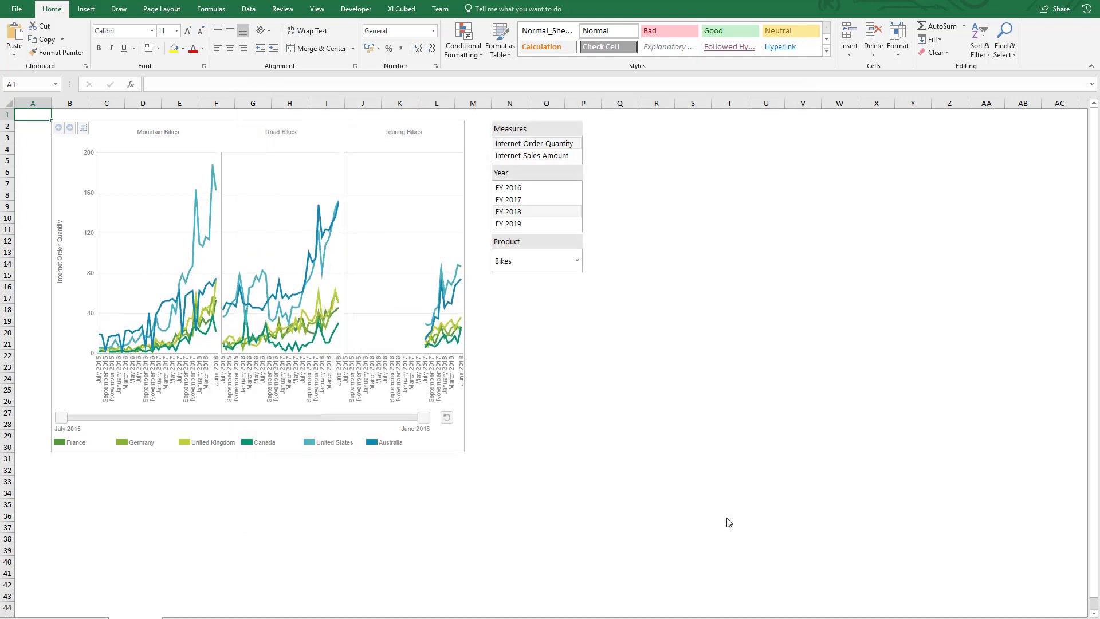
{"action": "mouse_move", "coordinate": [423, 238]}
{"action": "left_mouse_down"}
{"action": "mouse_move", "coordinate": [462, 236]}
{"action": "mouse_move", "coordinate": [395, 241]}
{"action": "left_mouse_up"}
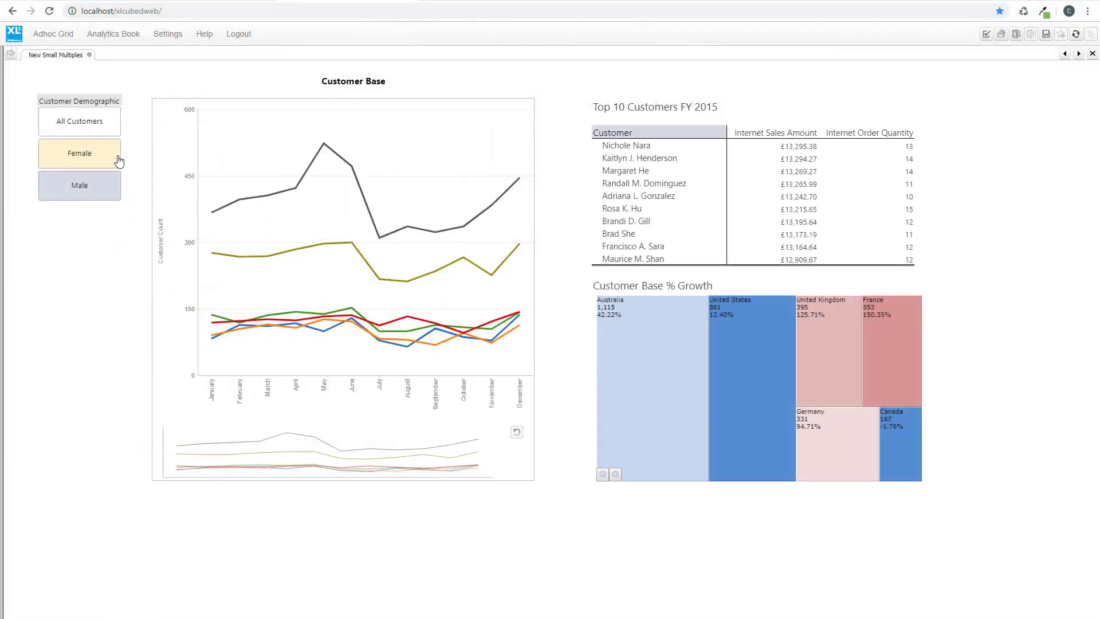
- Filter Customer Demographic to Male and drag across the navigator to narrow the Customer Base months
{"action": "left_click", "coordinate": [119, 163]}
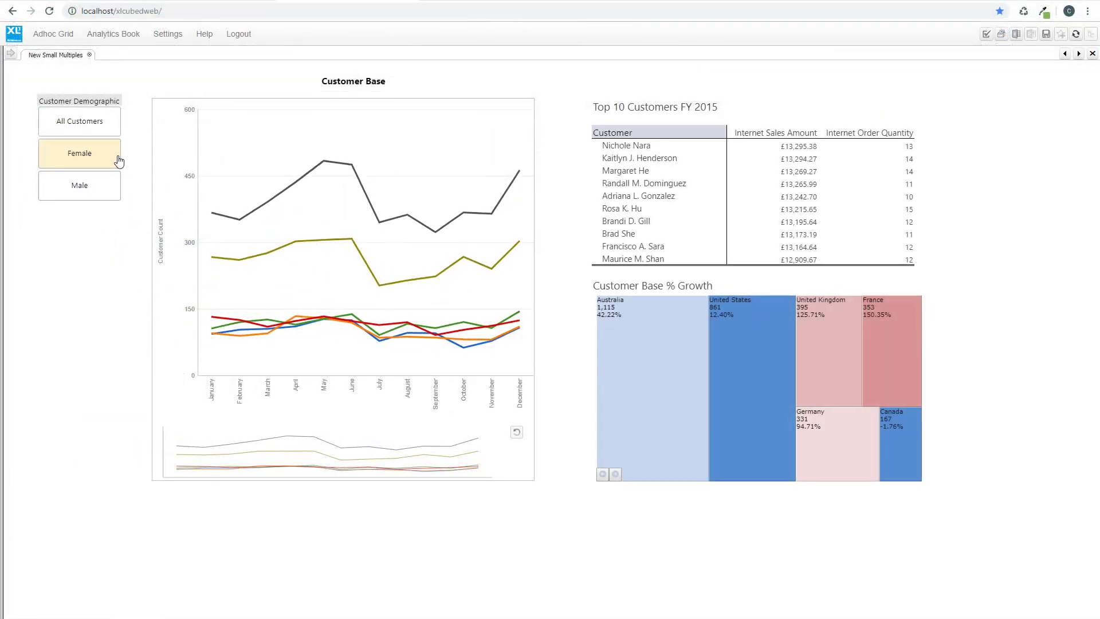
{"action": "left_click", "coordinate": [111, 186]}
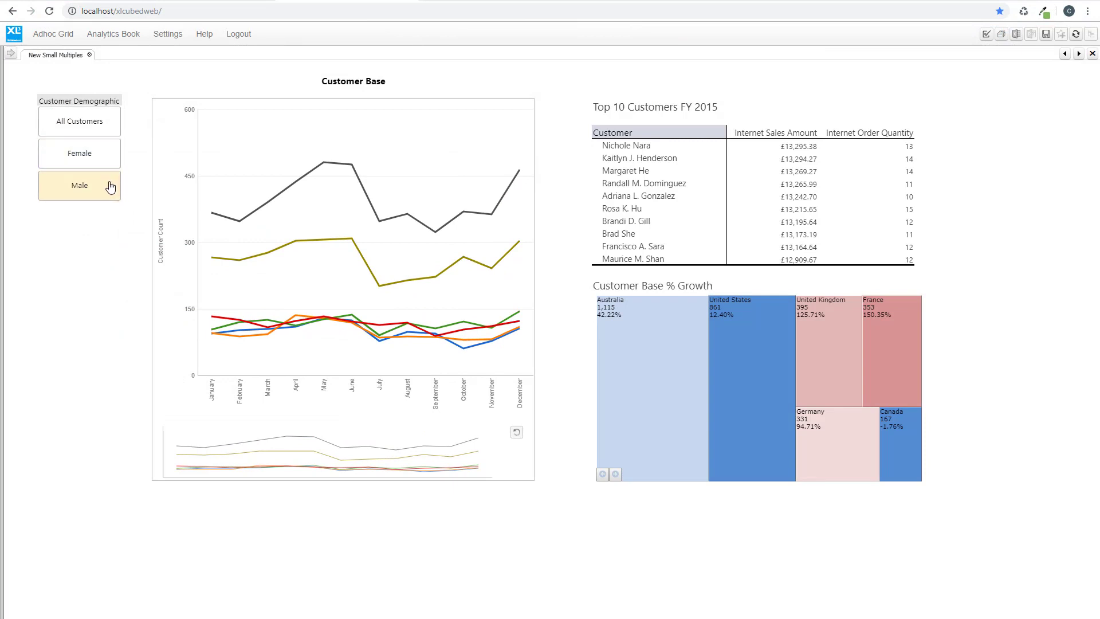
{"action": "left_click_drag", "start_coordinate": [227, 437], "coordinate": [446, 473]}
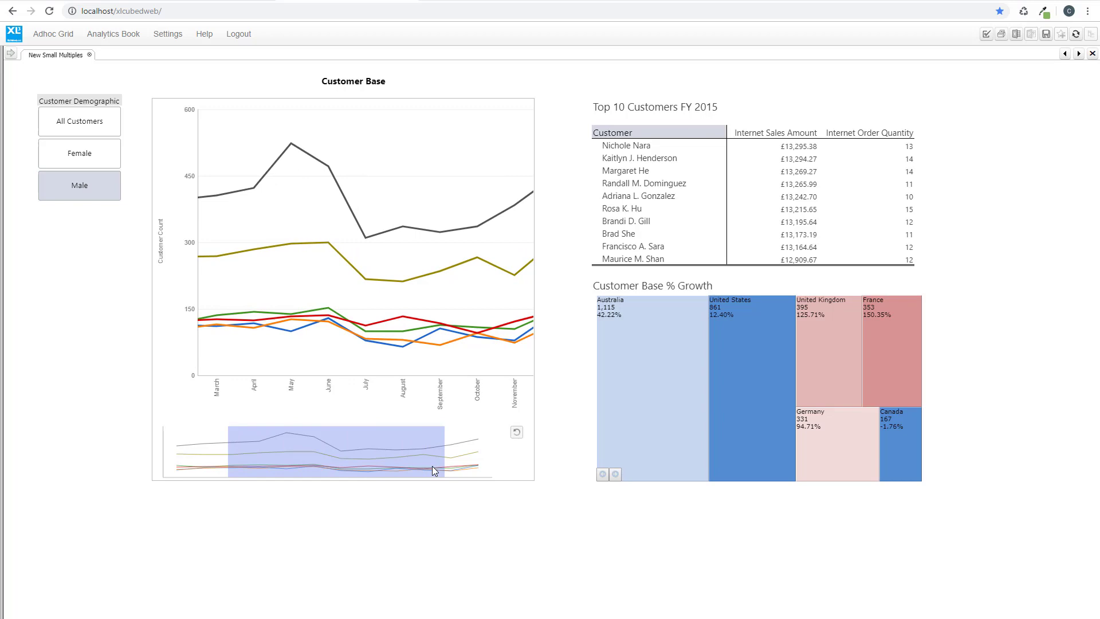
{"action": "left_click_drag", "start_coordinate": [383, 453], "coordinate": [298, 449]}
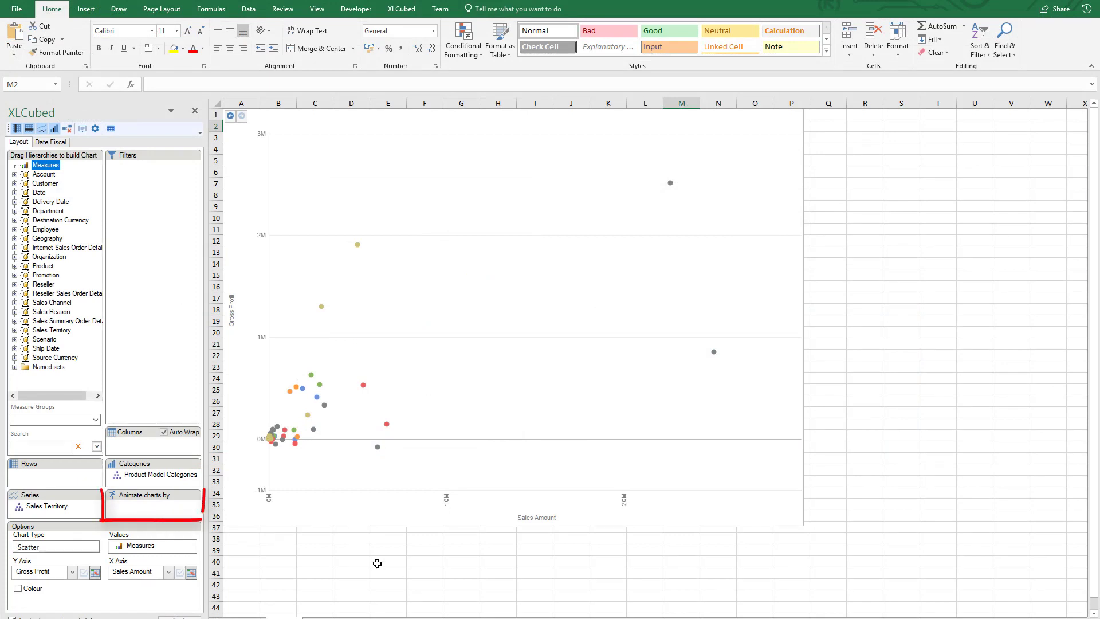
- Animate the scatter chart by Date.Fiscal, limited to the periods within FY 2018, and play it
{"action": "left_click_drag", "start_coordinate": [41, 194], "coordinate": [116, 414]}
{"action": "left_click_drag", "start_coordinate": [143, 514], "coordinate": [143, 515]}
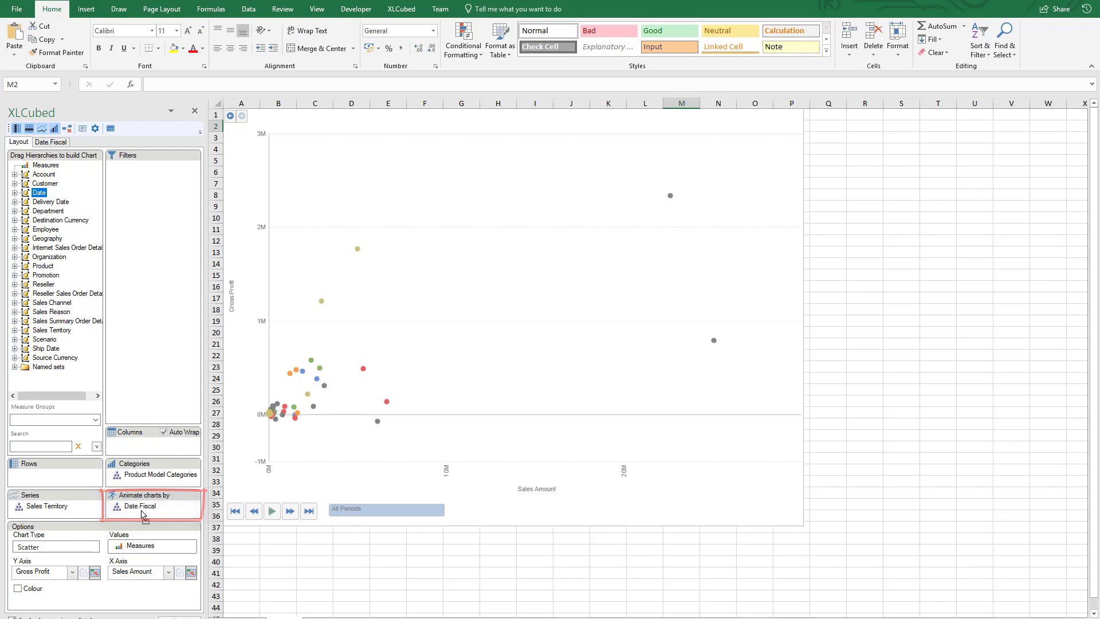
{"action": "double_click", "coordinate": [178, 508]}
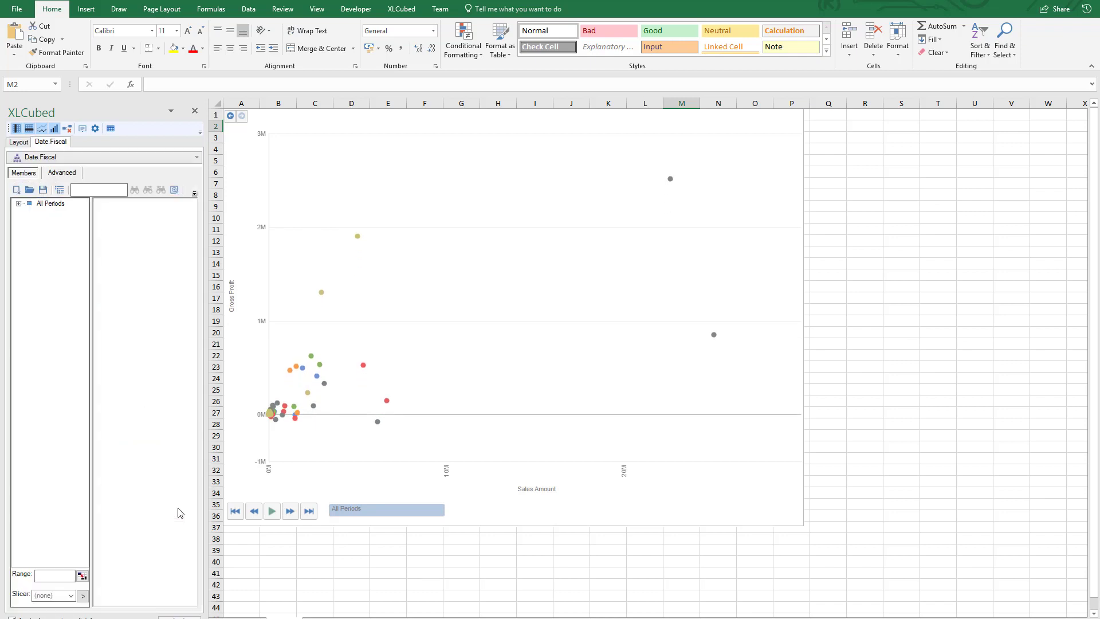
{"action": "left_click", "coordinate": [19, 204]}
{"action": "left_click_drag", "start_coordinate": [60, 230], "coordinate": [131, 240]}
{"action": "left_click", "coordinate": [167, 204]}
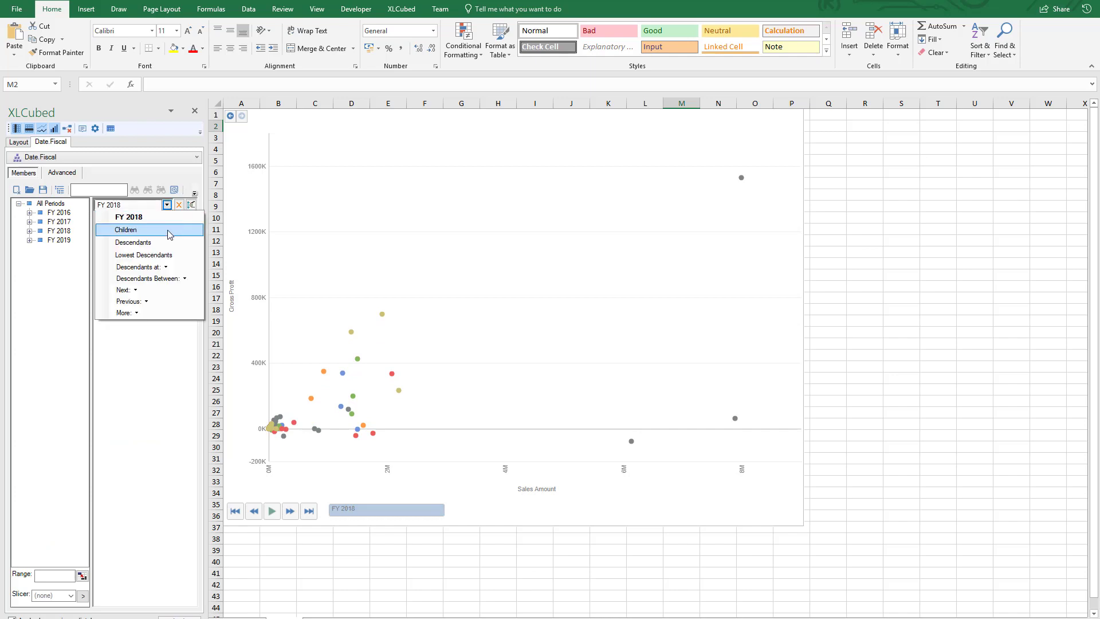
{"action": "mouse_move", "coordinate": [143, 269]}
{"action": "left_click", "coordinate": [196, 297]}
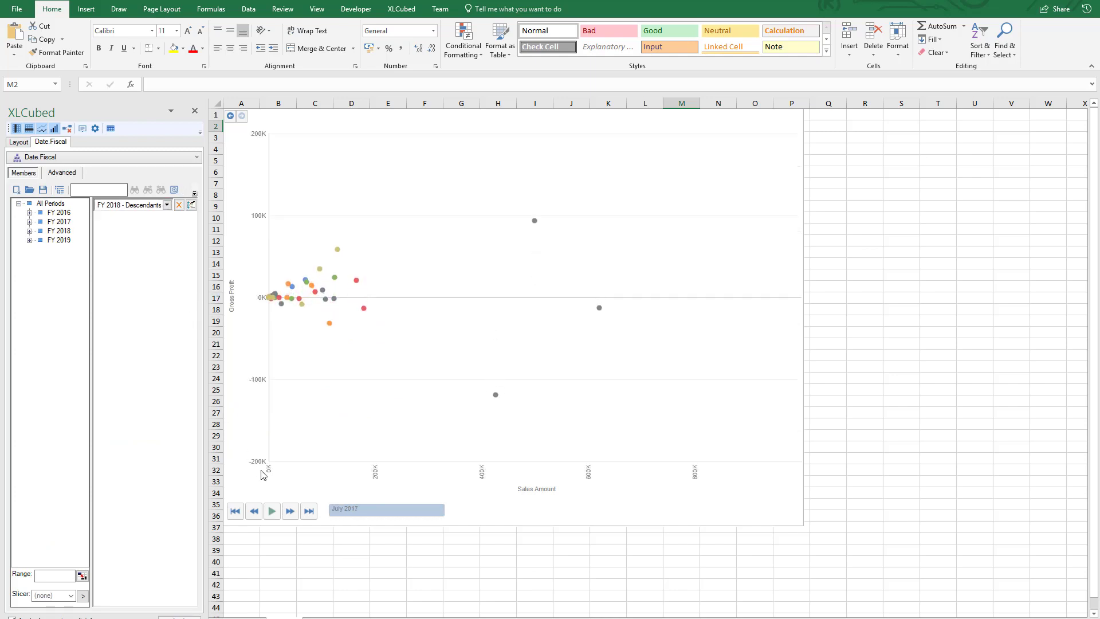
{"action": "left_click", "coordinate": [273, 511]}
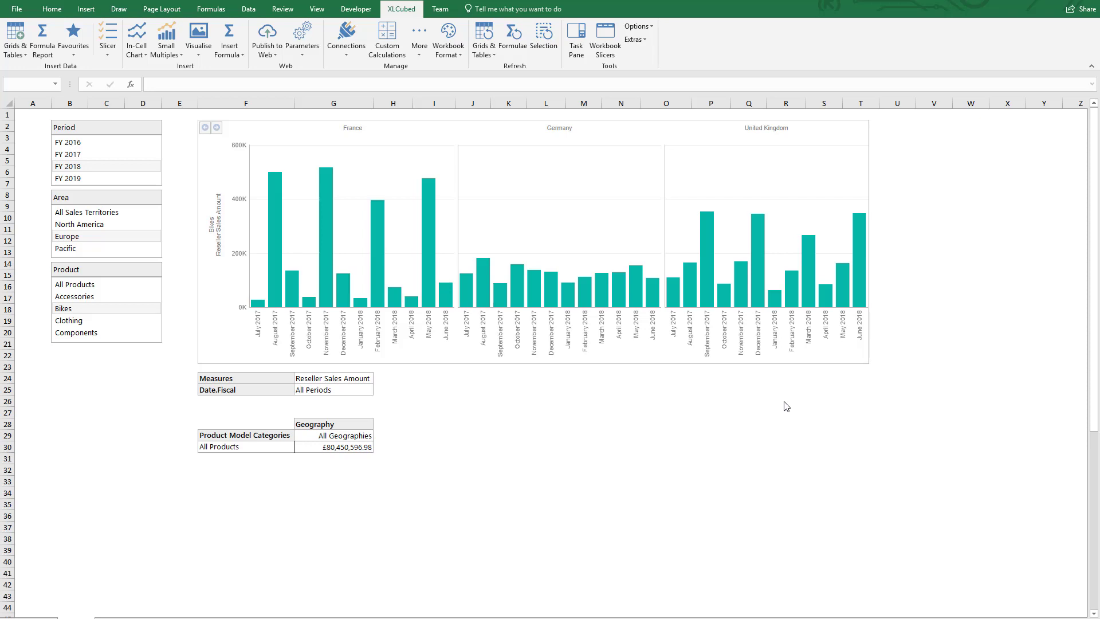
- In the chart's Interaction properties, output the clicked category to cell V3
{"action": "right_click", "coordinate": [795, 361]}
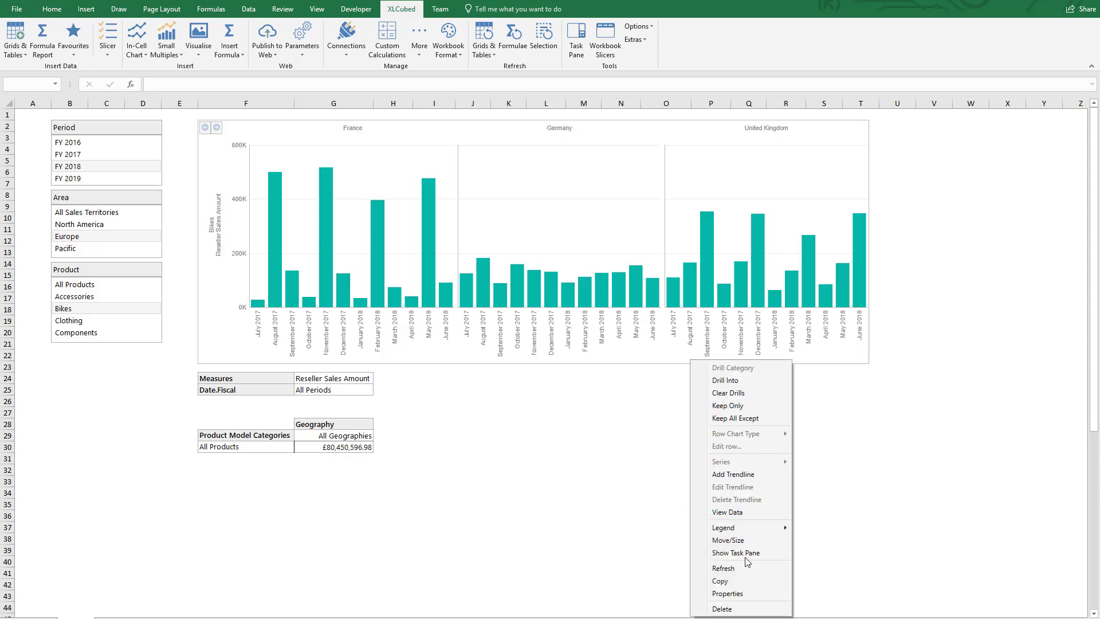
{"action": "left_click", "coordinate": [743, 595]}
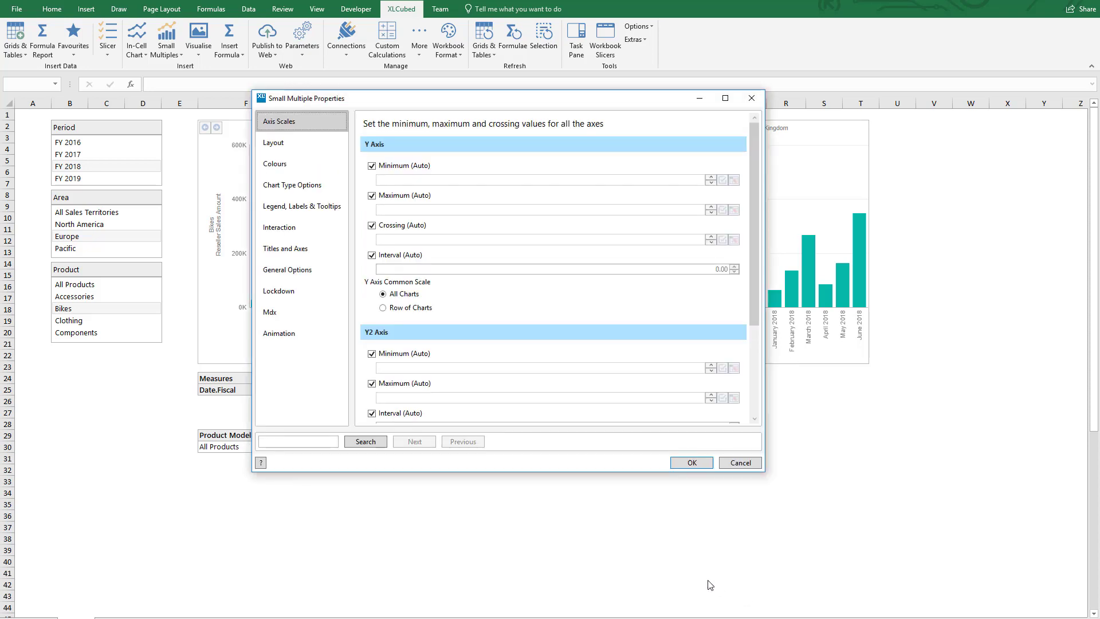
{"action": "left_click", "coordinate": [319, 229]}
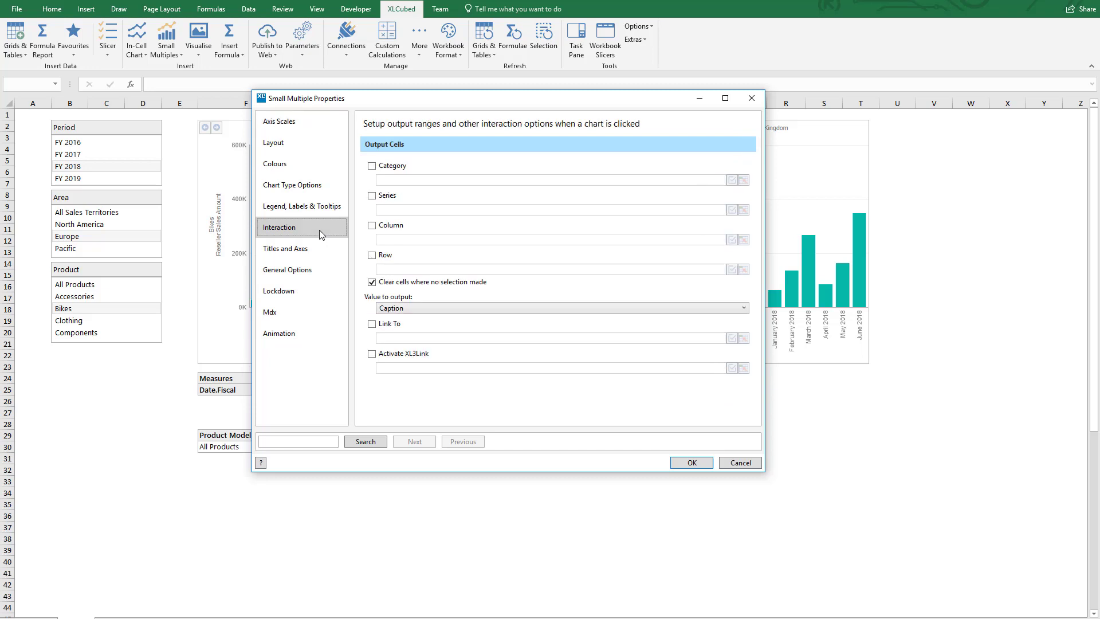
{"action": "left_click", "coordinate": [399, 167]}
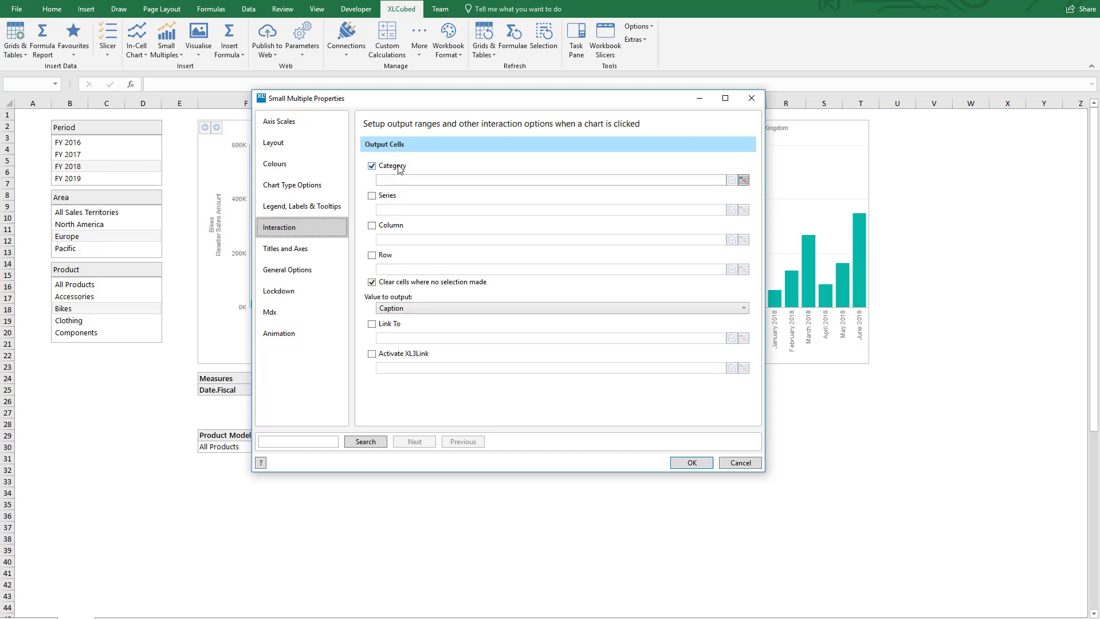
{"action": "left_click", "coordinate": [743, 180]}
{"action": "left_click", "coordinate": [934, 138]}
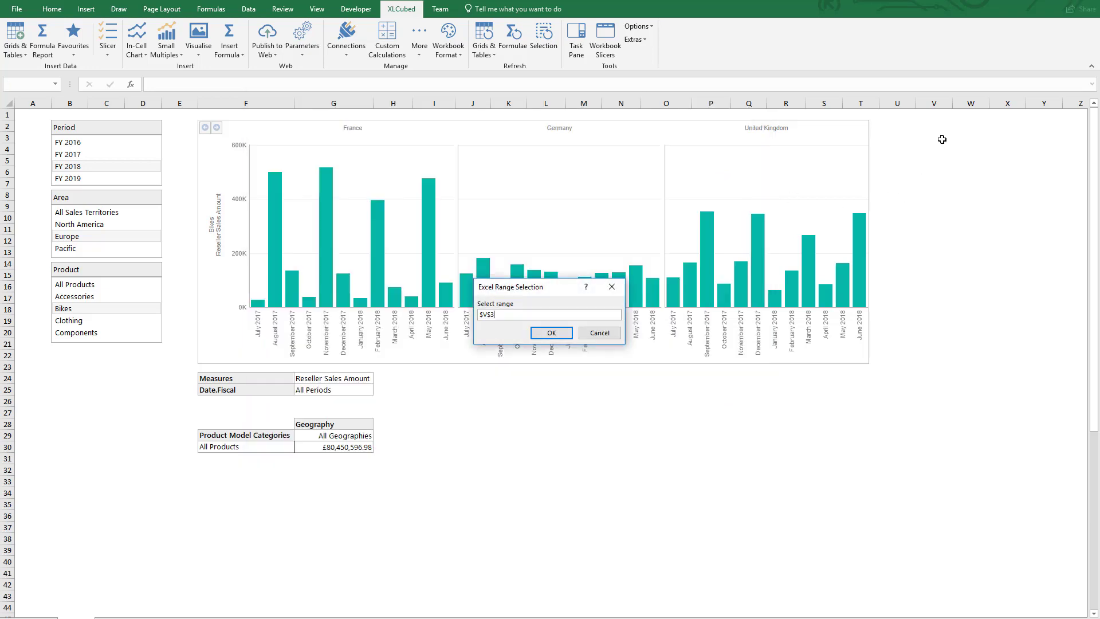
{"action": "left_click", "coordinate": [560, 333]}
- Output the clicked column to cell V4 and the clicked row to cell V5
{"action": "left_click", "coordinate": [396, 227]}
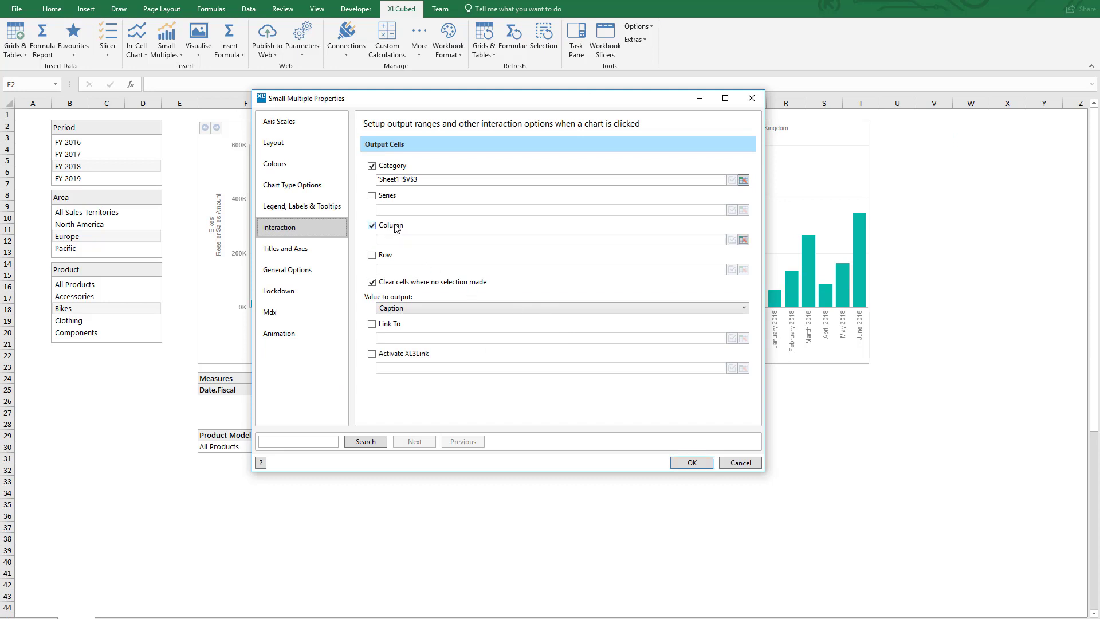
{"action": "left_click", "coordinate": [743, 239]}
{"action": "left_click", "coordinate": [934, 148]}
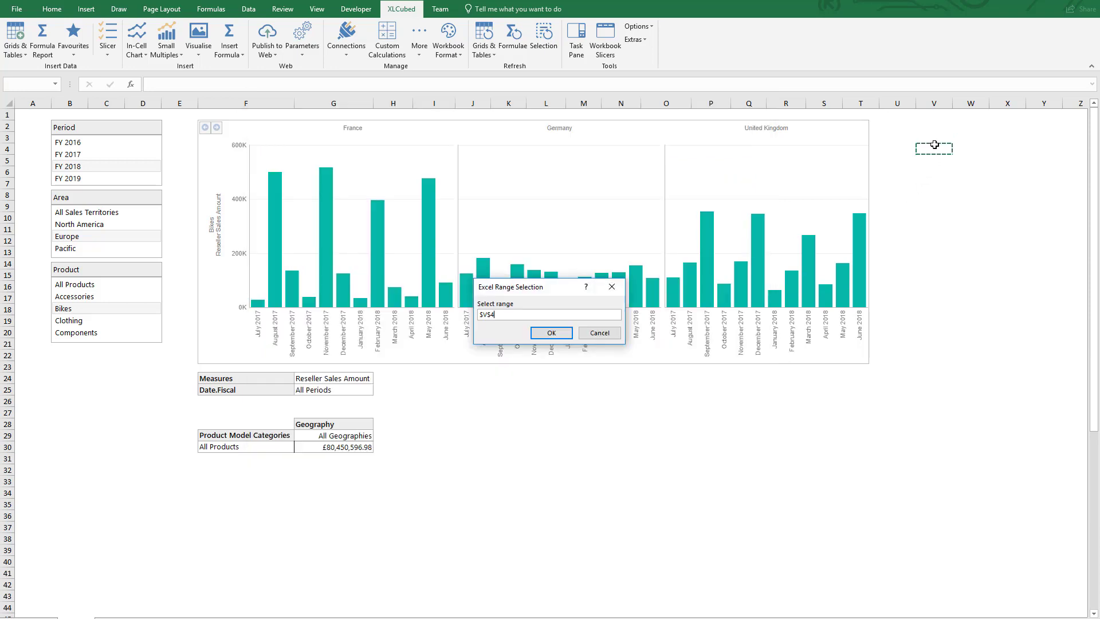
{"action": "left_click", "coordinate": [551, 333]}
{"action": "left_click", "coordinate": [385, 259]}
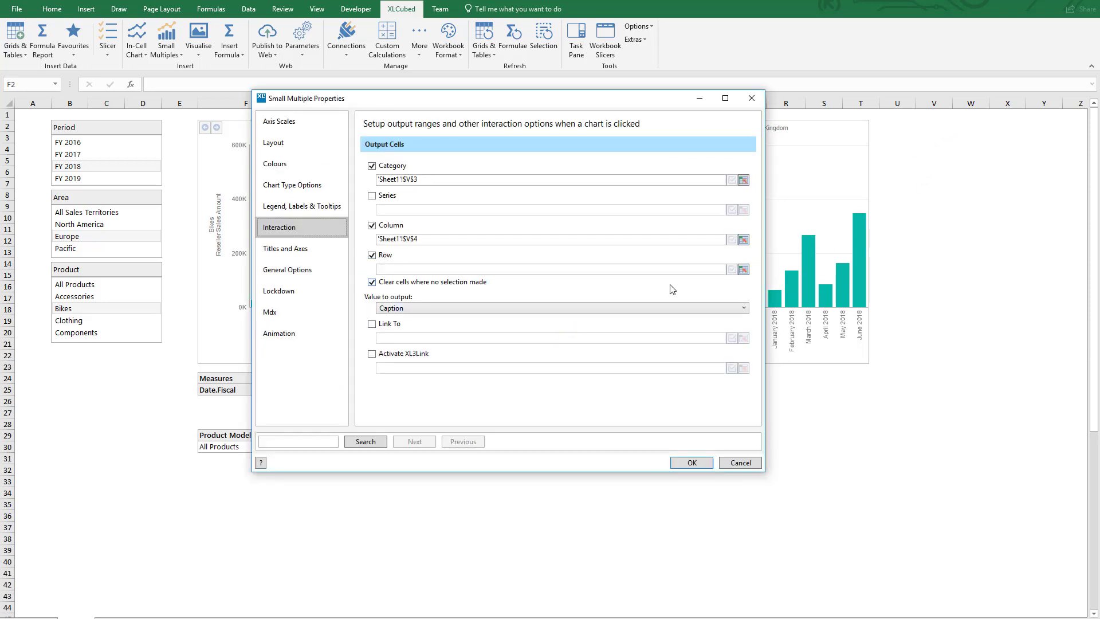
{"action": "key", "text": "Return"}
{"action": "left_click", "coordinate": [932, 160]}
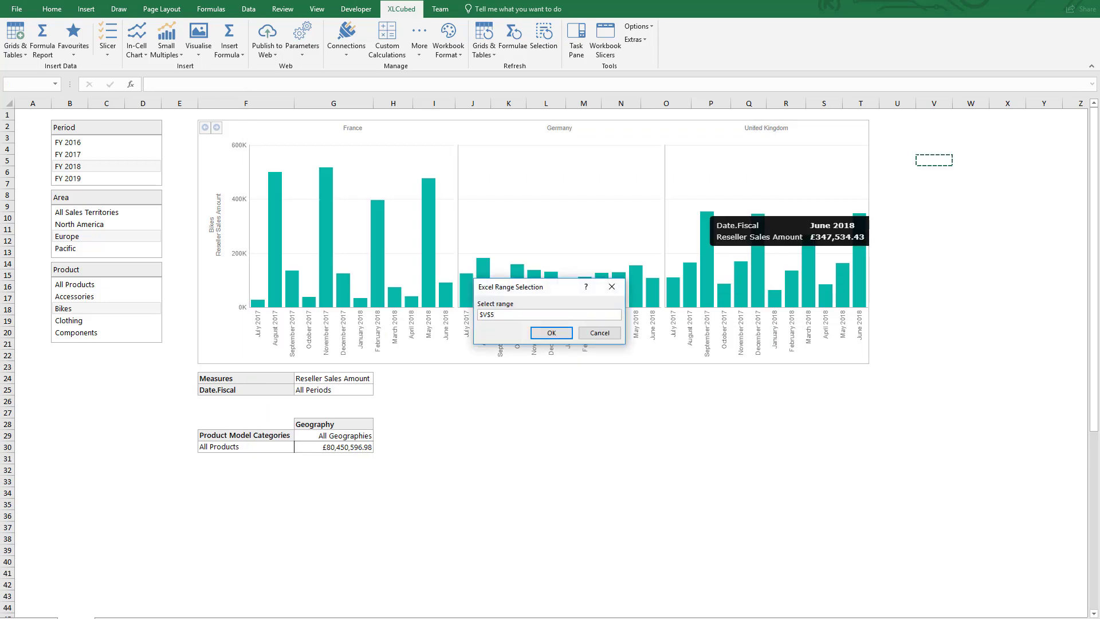
{"action": "left_click", "coordinate": [559, 331]}
- Apply the click output settings and click the France May 2018 and Germany August 2017 bars
{"action": "left_click", "coordinate": [683, 463]}
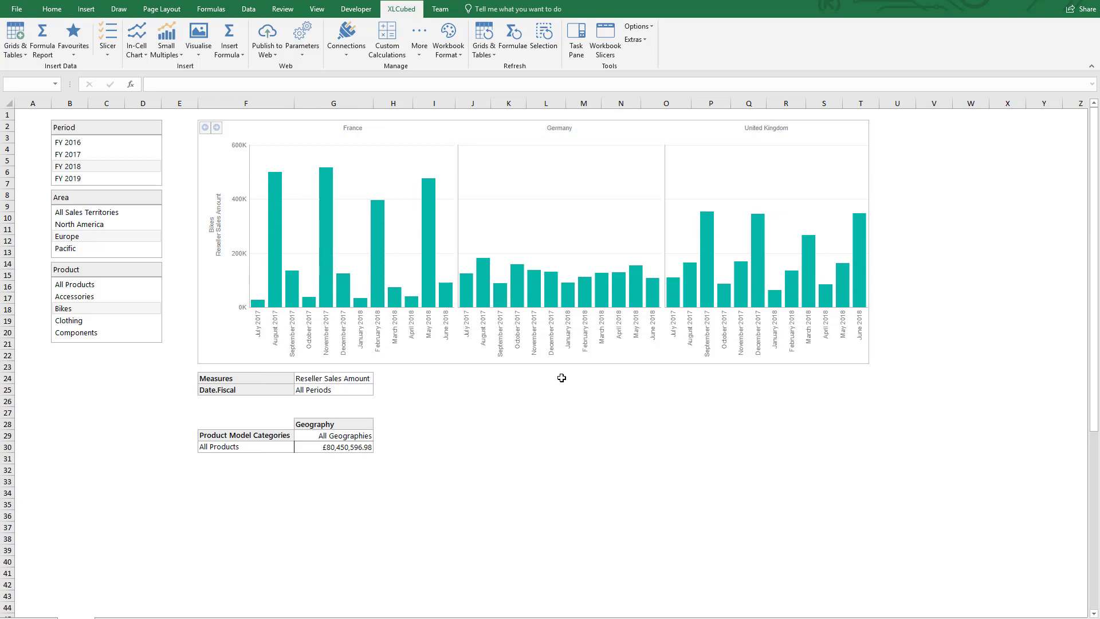
{"action": "left_click", "coordinate": [433, 269]}
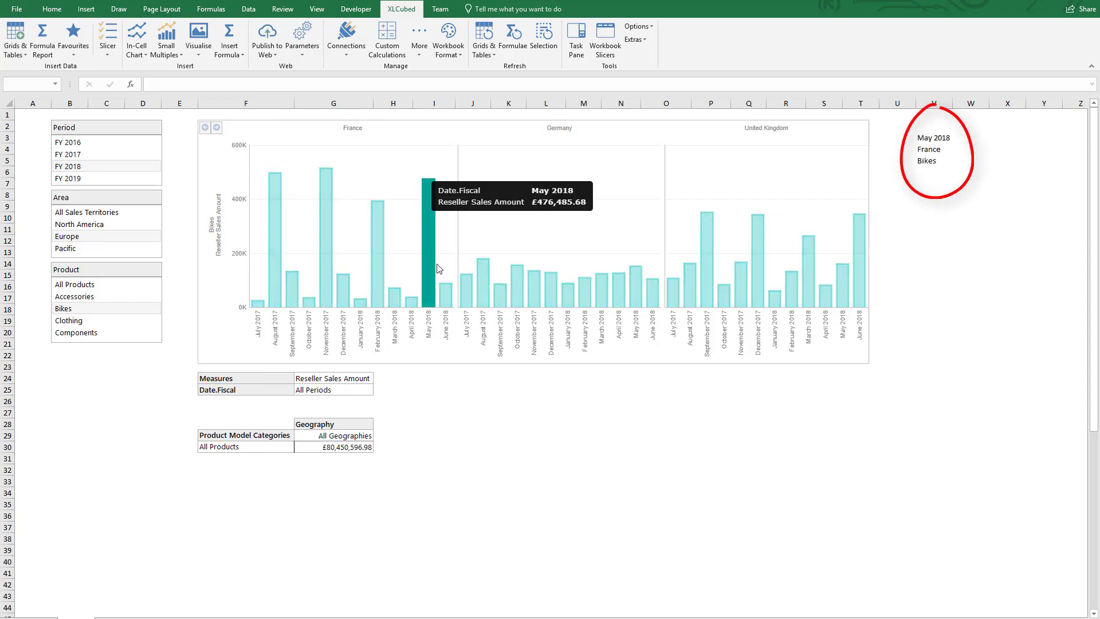
{"action": "left_click", "coordinate": [484, 270]}
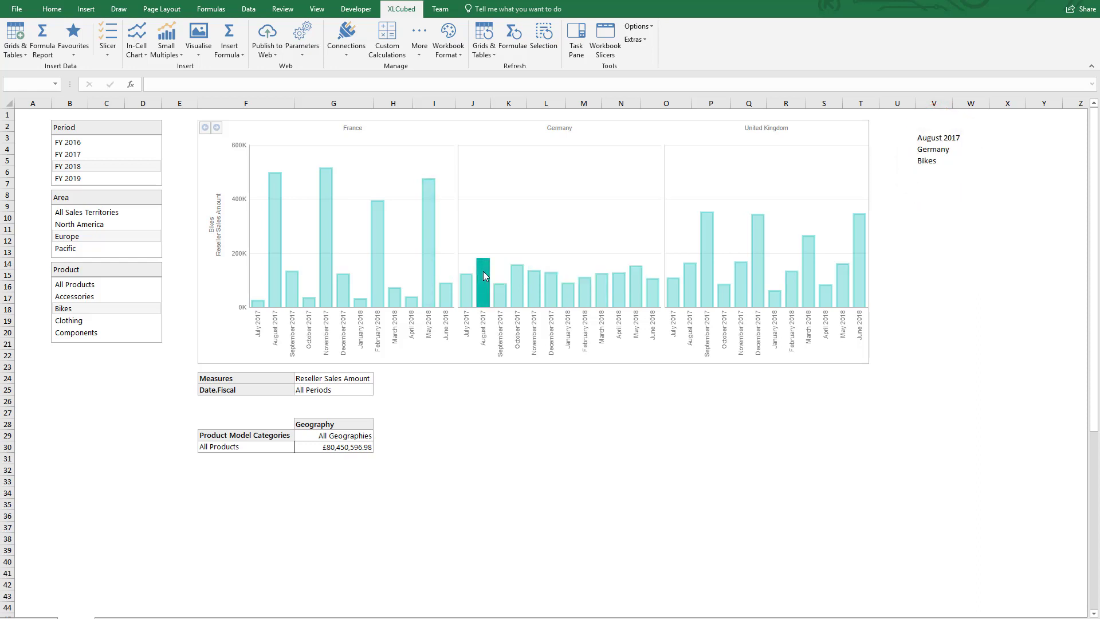
- Link the grid's Date.Fiscal filter to cell V3, then select France's May 2018 bar
{"action": "double_click", "coordinate": [345, 446]}
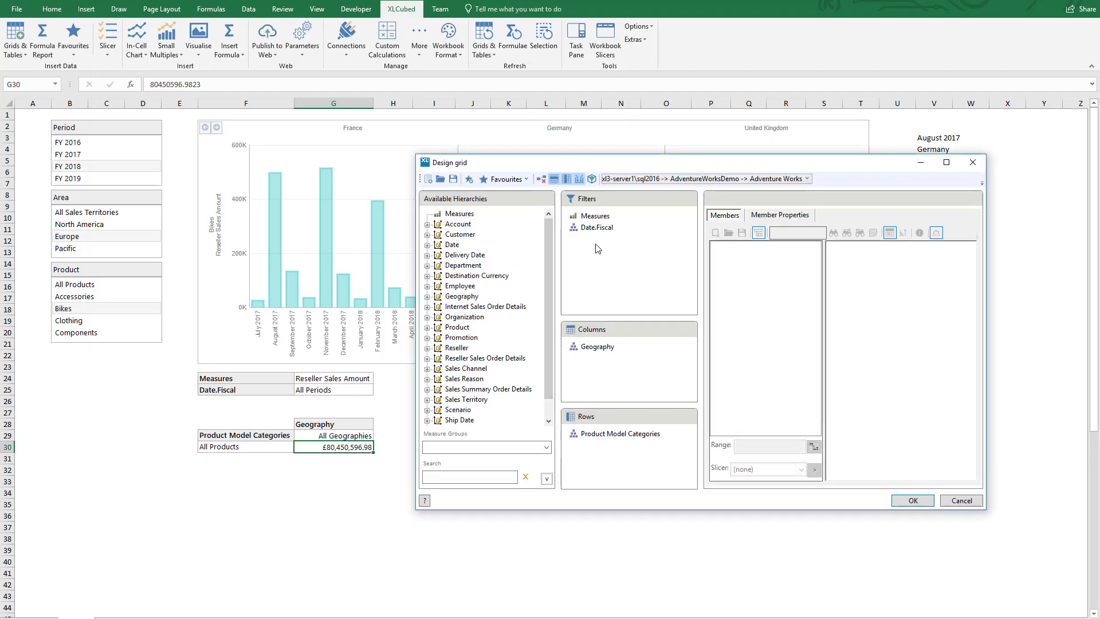
{"action": "left_click", "coordinate": [602, 233]}
{"action": "key", "text": "Escape"}
{"action": "left_click", "coordinate": [934, 137]}
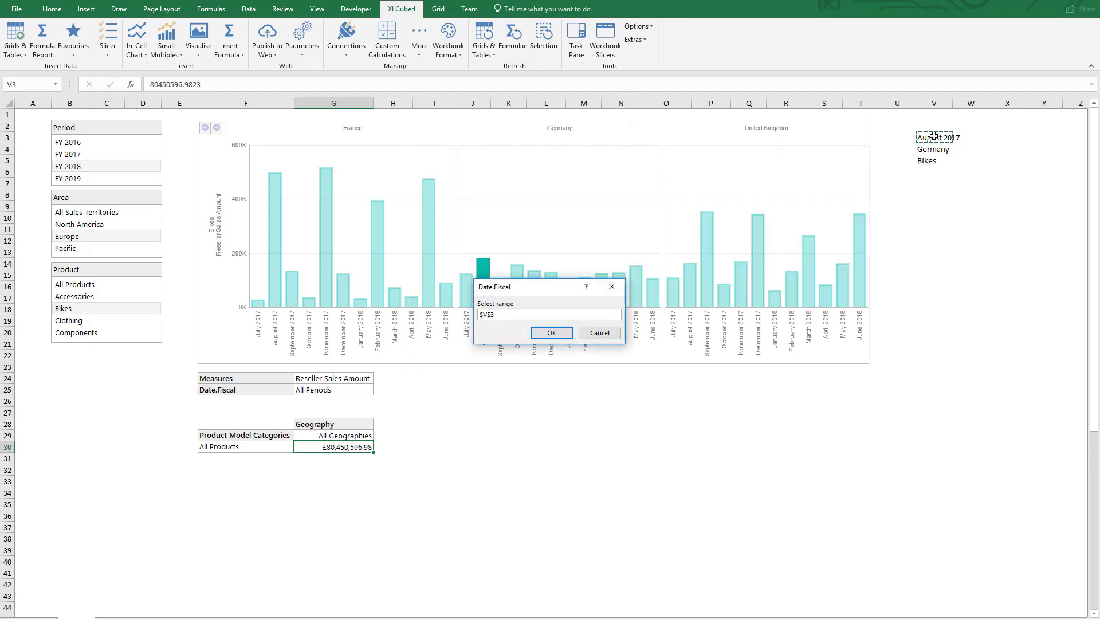
{"action": "left_click", "coordinate": [552, 333]}
{"action": "left_click", "coordinate": [596, 347]}
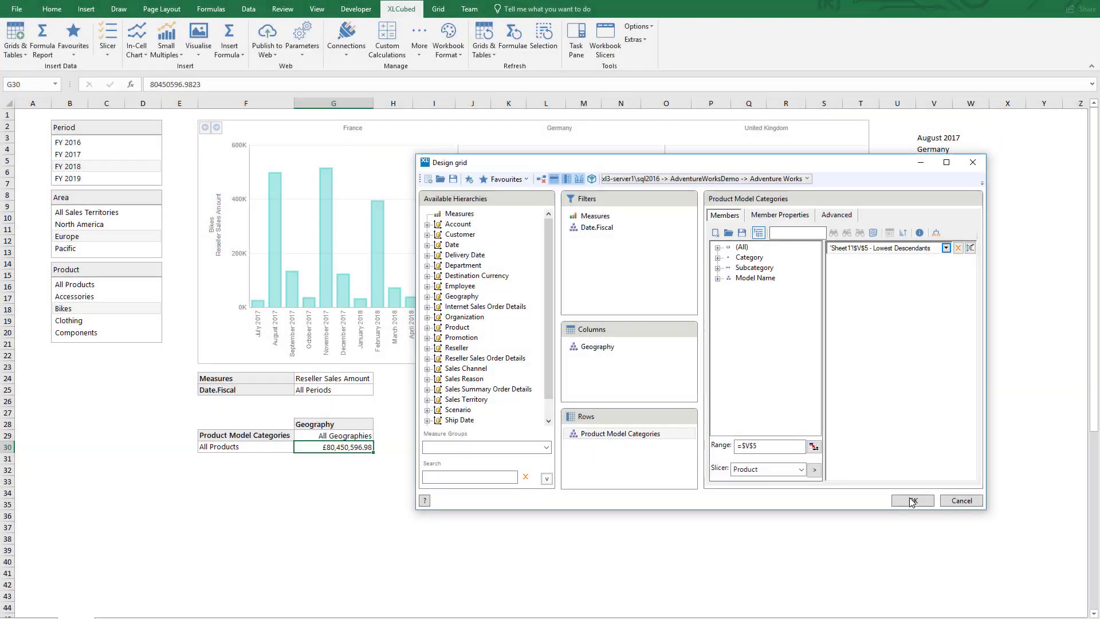
{"action": "left_click", "coordinate": [913, 501]}
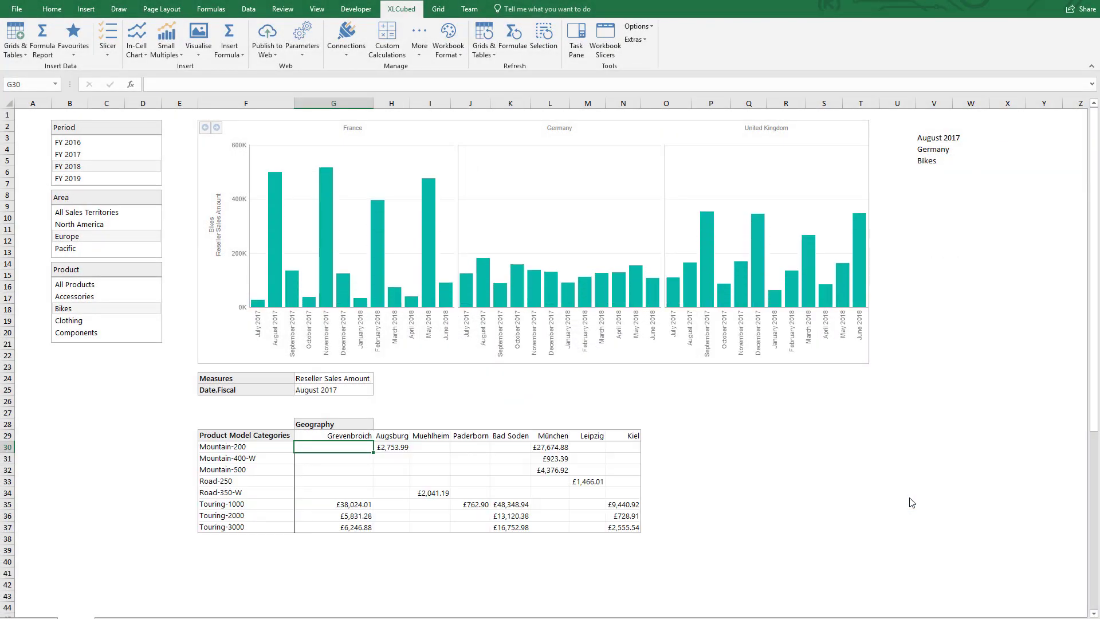
{"action": "left_click", "coordinate": [432, 267]}
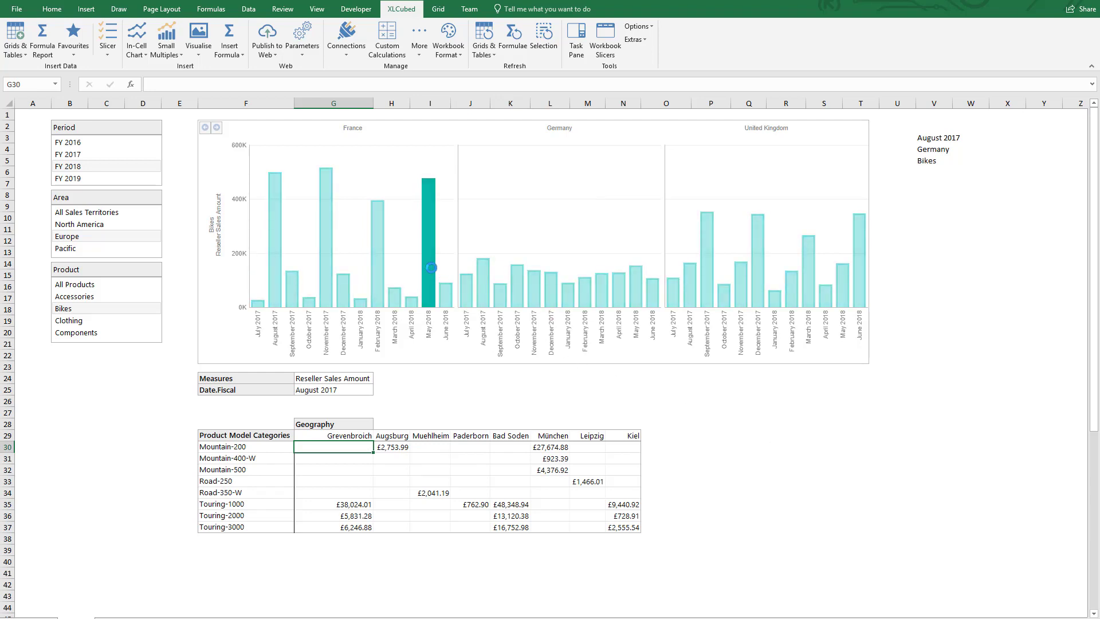